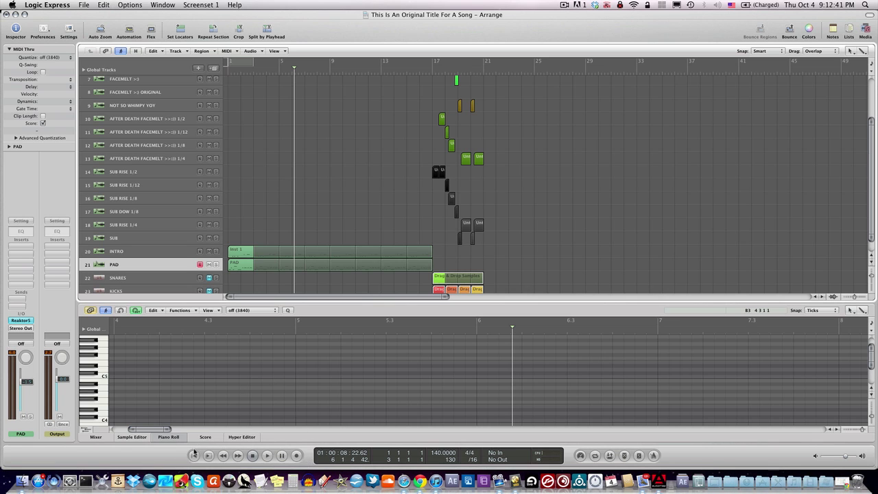
Step: Copy the first KICKS region to bar 9 and play the song from the beginning
{"action": "scroll", "coordinate": [372, 226], "scroll_direction": "up", "scroll_amount": 5}
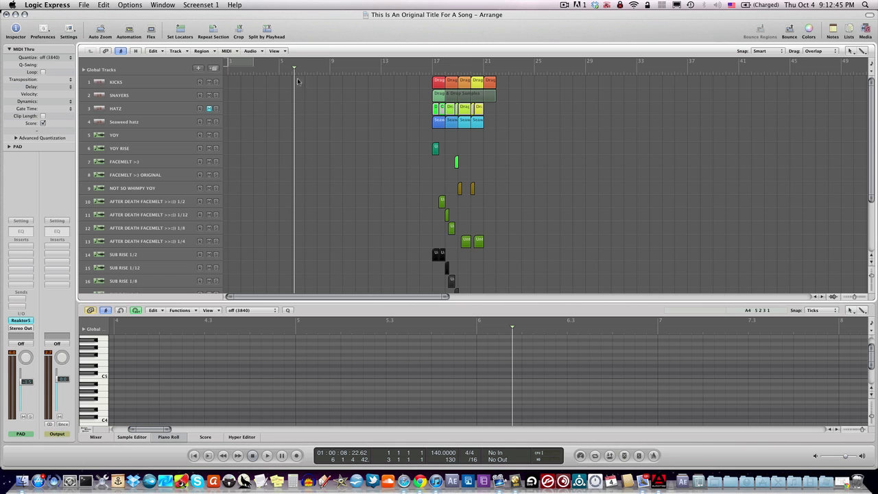
{"action": "left_click", "coordinate": [318, 68]}
{"action": "left_click", "coordinate": [438, 83]}
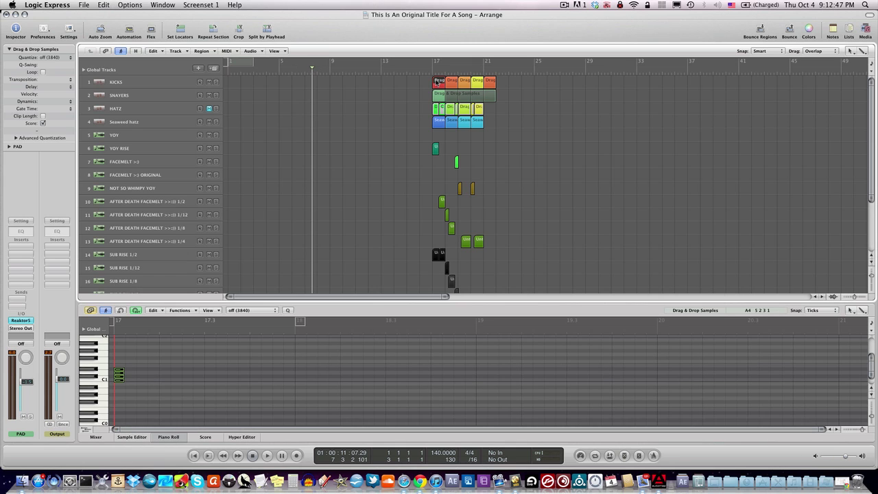
{"action": "left_click_drag", "start_coordinate": [438, 83], "coordinate": [330, 83]}
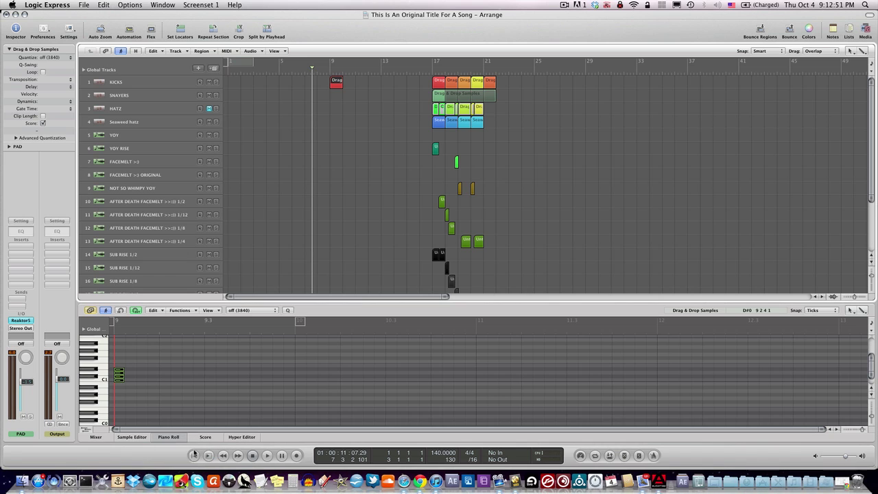
{"action": "key", "text": "Return"}
{"action": "scroll", "coordinate": [365, 153], "scroll_direction": "down", "scroll_amount": 5}
{"action": "key", "text": "space"}
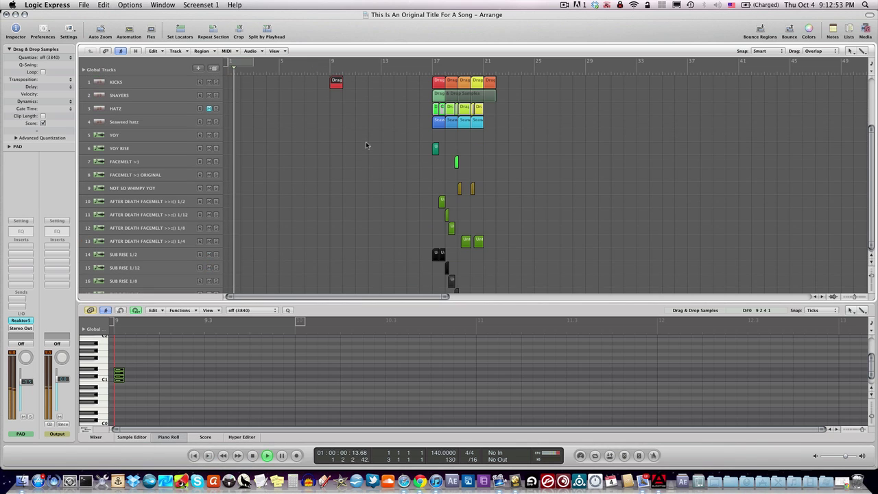
Step: Delete the copied KICKS region at bar 9
{"action": "scroll", "coordinate": [366, 142], "scroll_direction": "up", "scroll_amount": 5}
{"action": "left_click_drag", "start_coordinate": [366, 142], "coordinate": [329, 84]}
{"action": "key", "text": "Delete"}
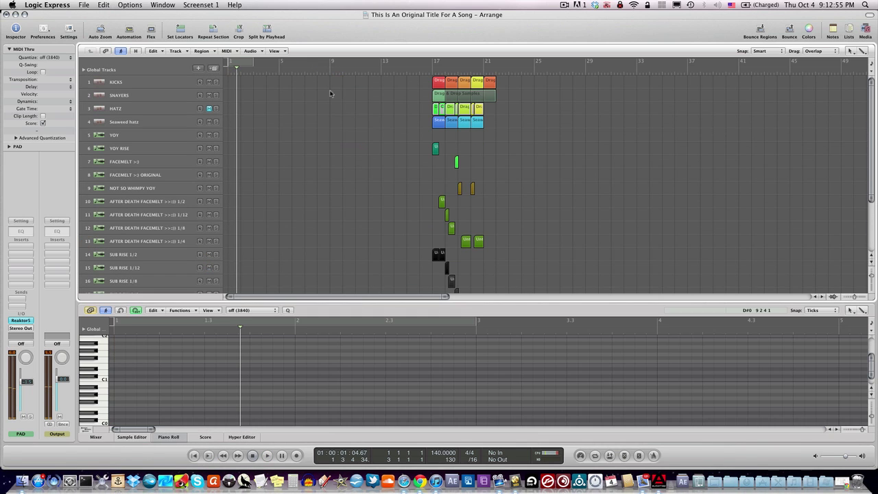
Step: Inspect the settings of the first Channel EQ on the INTRO track
{"action": "scroll", "coordinate": [281, 173], "scroll_direction": "down", "scroll_amount": 3}
{"action": "scroll", "coordinate": [281, 173], "scroll_direction": "down", "scroll_amount": 5}
{"action": "left_click", "coordinate": [162, 232]}
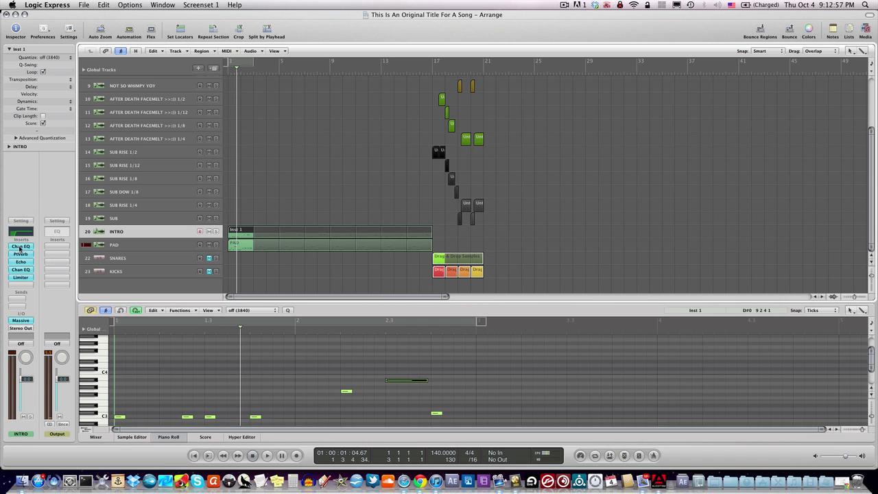
{"action": "left_click", "coordinate": [21, 247]}
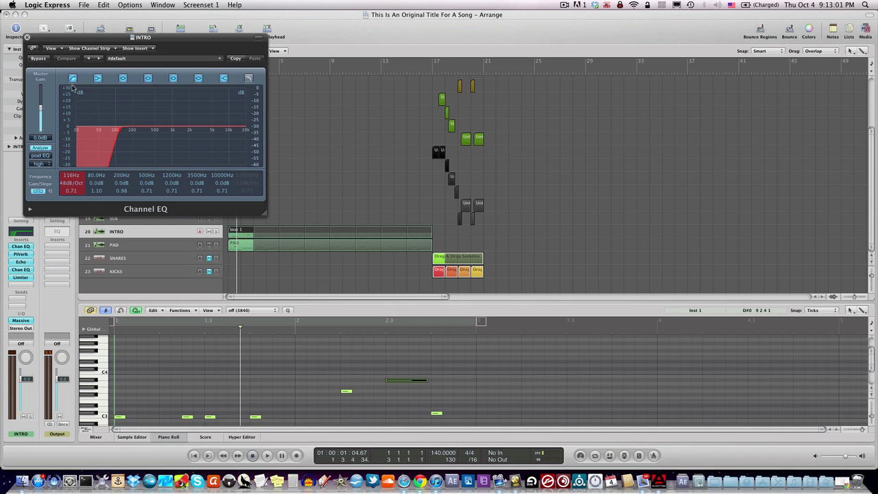
{"action": "left_click", "coordinate": [28, 37]}
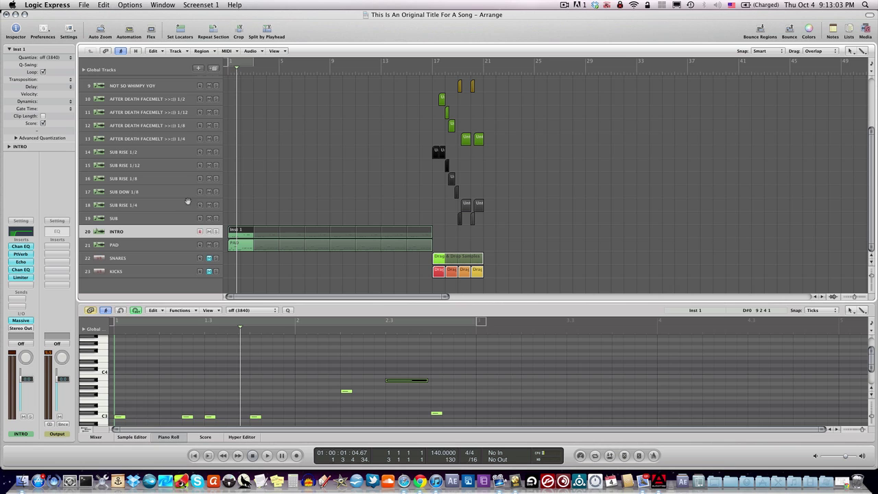
Step: Solo the INTRO track and play it briefly from the beginning of the song
{"action": "left_click", "coordinate": [215, 232]}
{"action": "key", "text": "space"}
{"action": "left_click", "coordinate": [194, 456]}
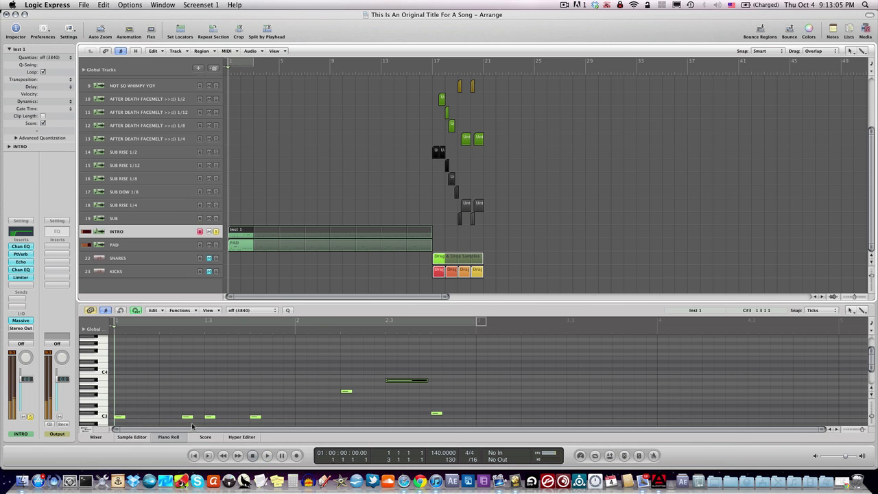
{"action": "left_click", "coordinate": [252, 456]}
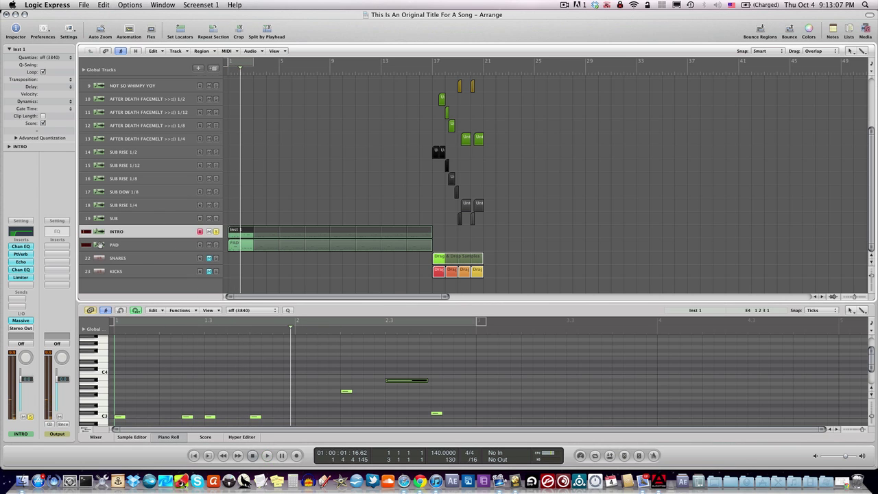
Step: Show track automation and look at the automation parameters available for the INTRO track
{"action": "key", "text": "a"}
{"action": "left_click", "coordinate": [182, 245]}
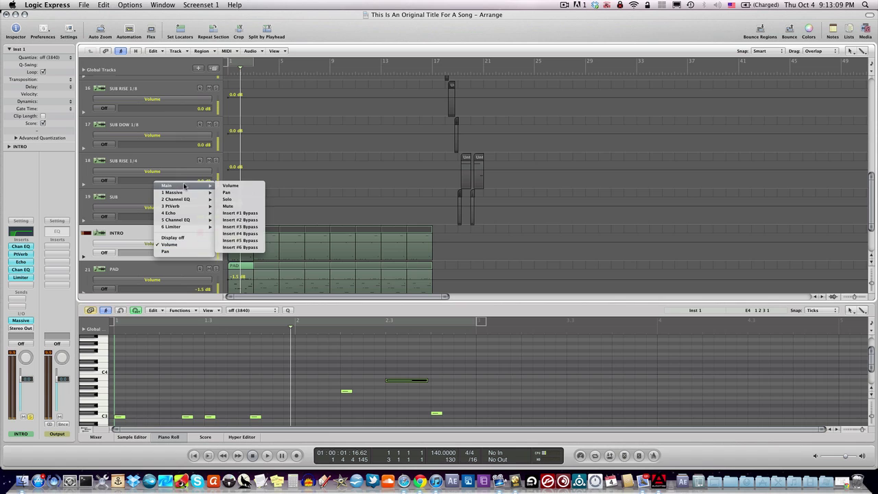
{"action": "left_click", "coordinate": [38, 234]}
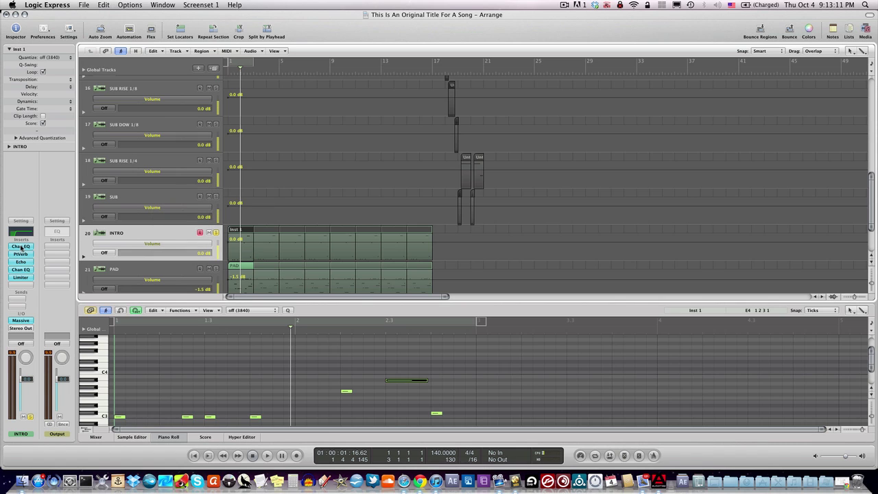
Step: Enable the high cut band in INTRO's first Channel EQ, with its frequency at 61 Hz and slope at 18 dB/Oct
{"action": "left_click", "coordinate": [20, 247]}
{"action": "left_click", "coordinate": [247, 79]}
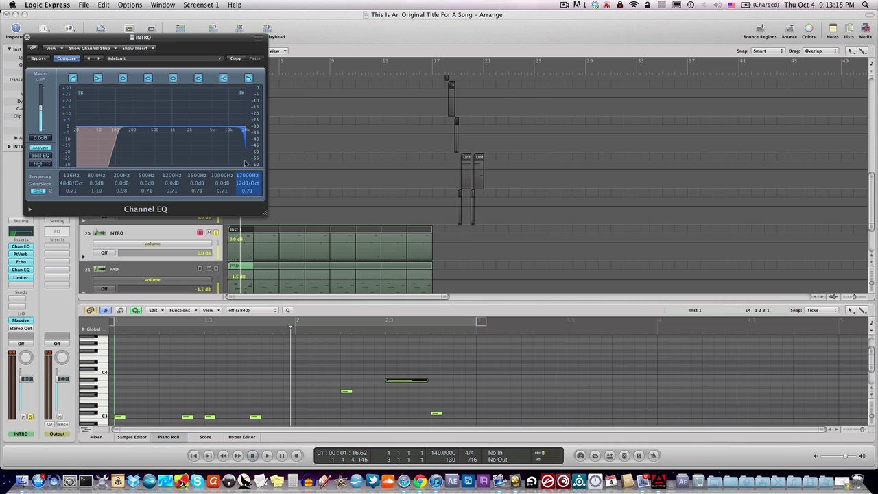
{"action": "left_click_drag", "start_coordinate": [247, 175], "coordinate": [253, 110]}
{"action": "left_click_drag", "start_coordinate": [249, 184], "coordinate": [231, 217]}
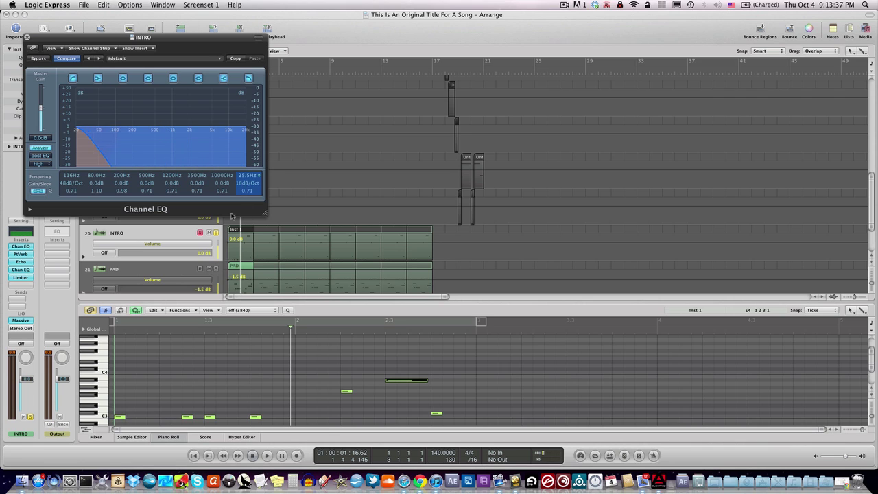
{"action": "left_click_drag", "start_coordinate": [249, 178], "coordinate": [252, 147]}
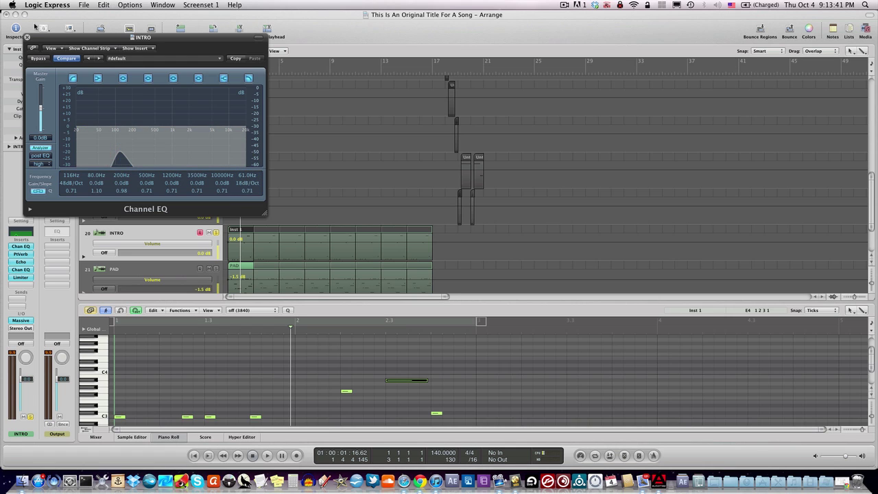
{"action": "left_click", "coordinate": [28, 36]}
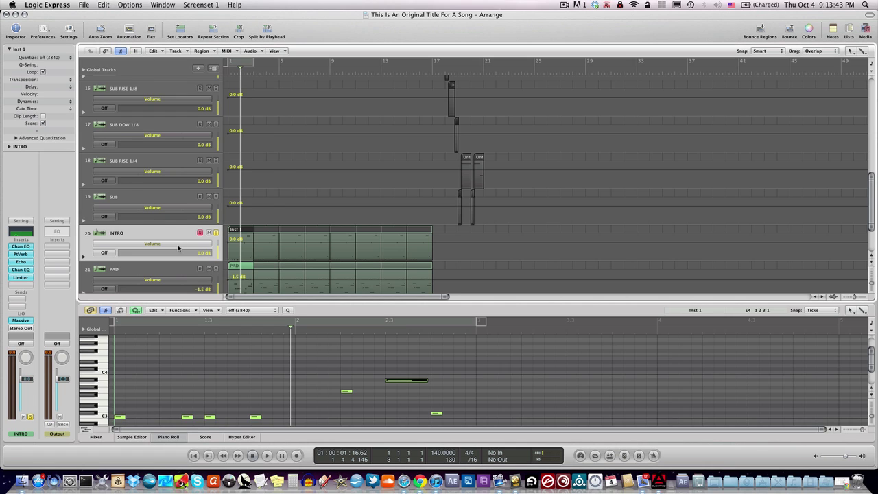
Step: Hide the track automation lanes and show them again
{"action": "left_click_drag", "start_coordinate": [178, 247], "coordinate": [179, 227]}
{"action": "key", "text": "a"}
{"action": "key", "text": "a"}
{"action": "key", "text": "a"}
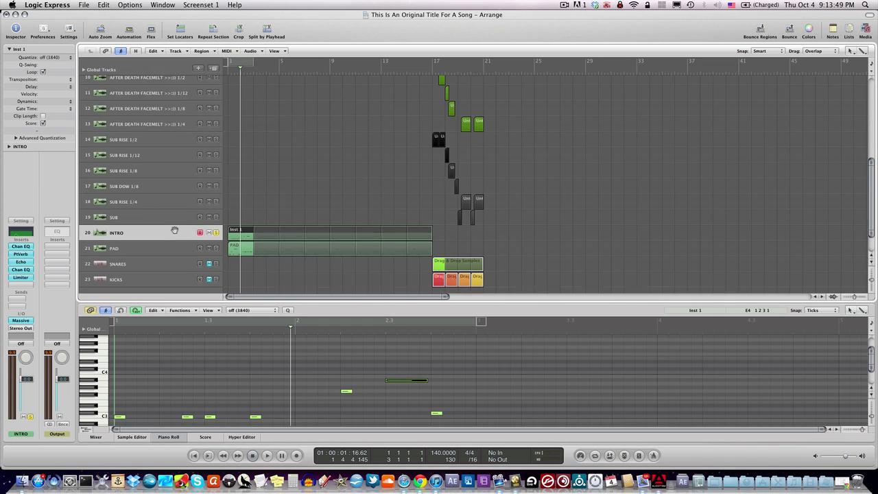
{"action": "key", "text": "a"}
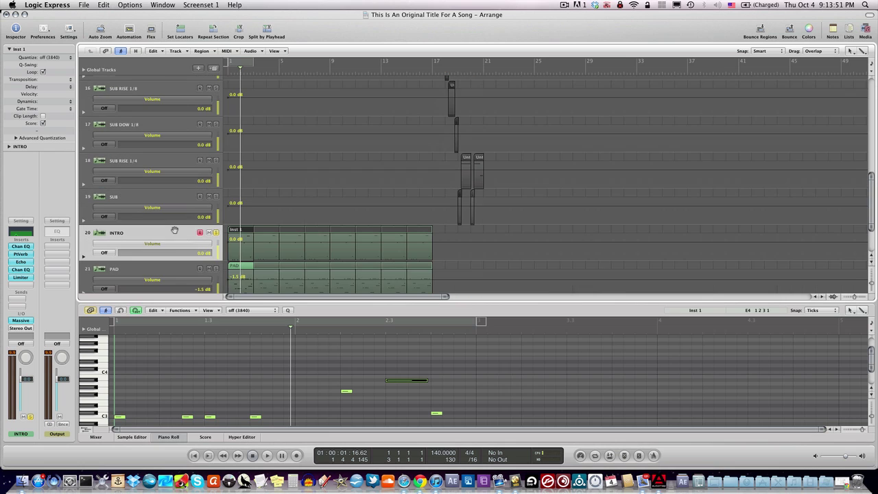
Step: Choose High Cut Frequency of 2 Channel EQ as the INTRO track's automation parameter and check the EQ's high cut band
{"action": "left_click", "coordinate": [169, 244]}
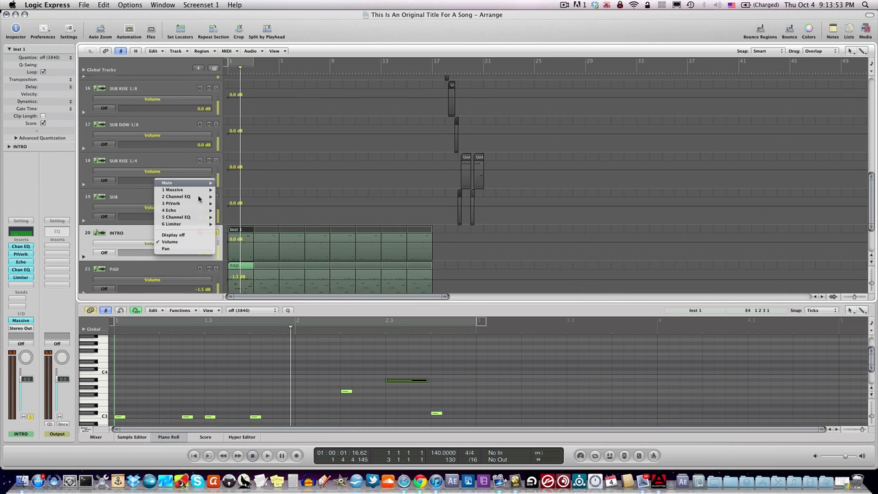
{"action": "mouse_move", "coordinate": [198, 193]}
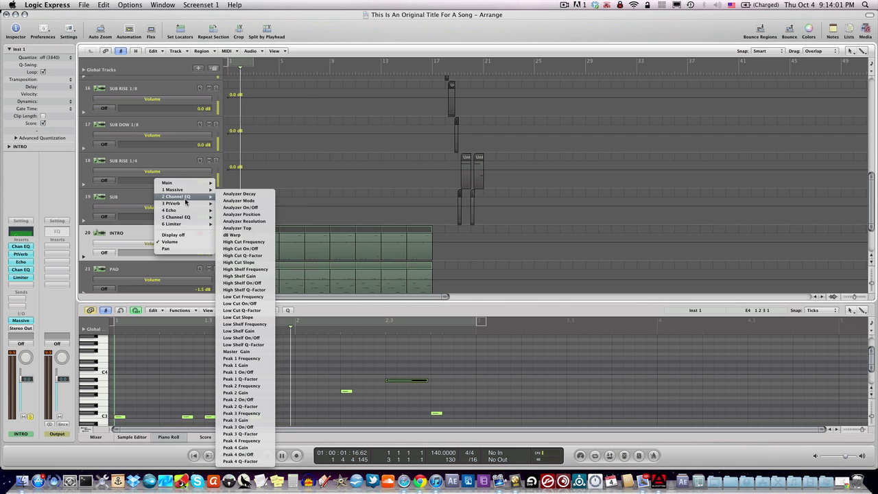
{"action": "left_click", "coordinate": [45, 195]}
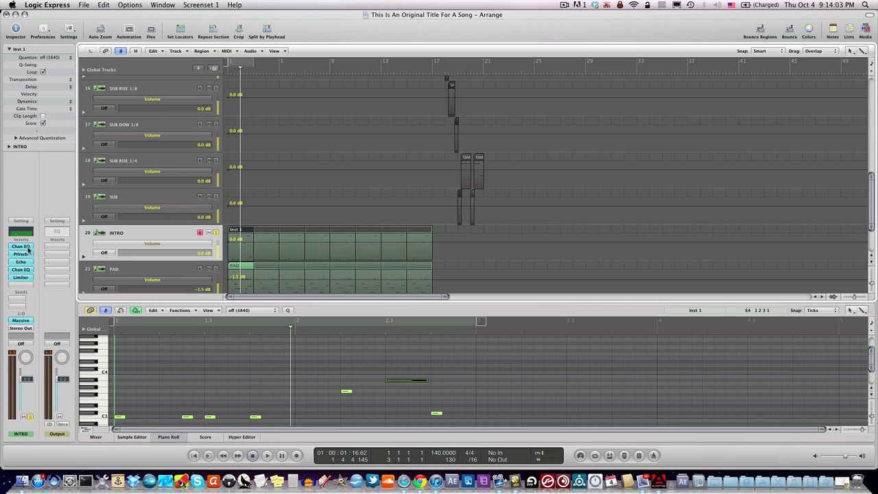
{"action": "left_click", "coordinate": [125, 247]}
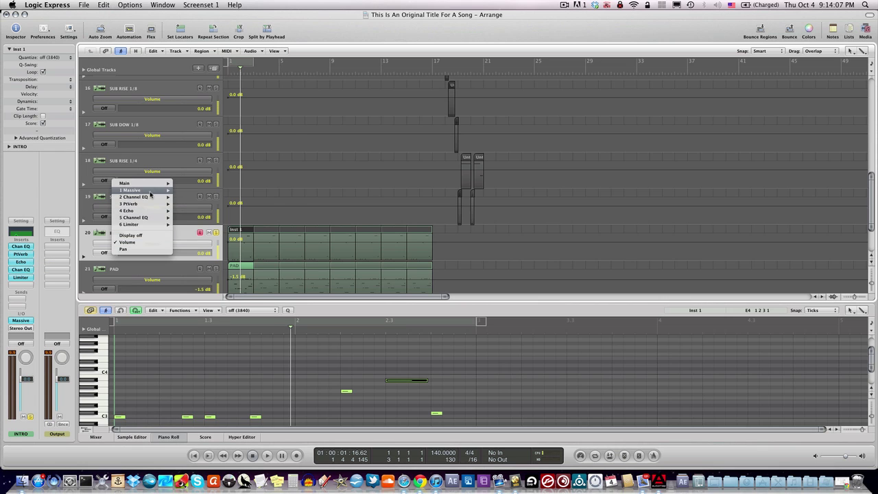
{"action": "mouse_move", "coordinate": [152, 198]}
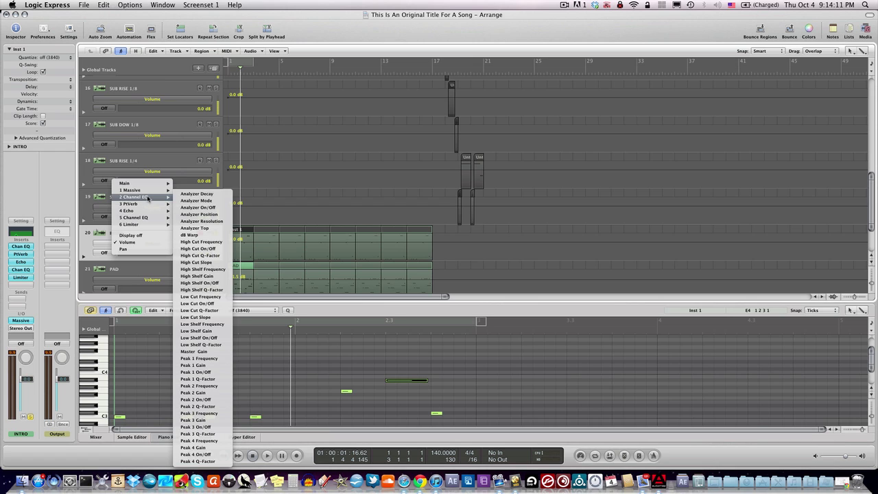
{"action": "left_click", "coordinate": [207, 243]}
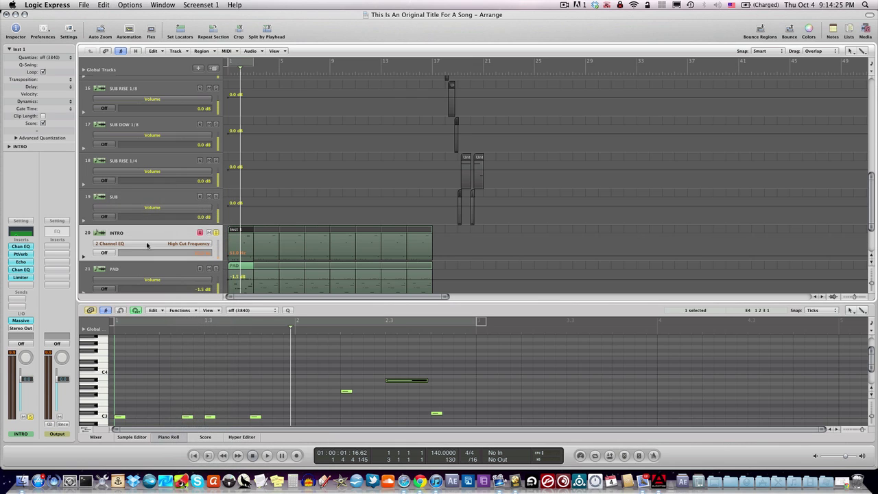
{"action": "left_click", "coordinate": [28, 246]}
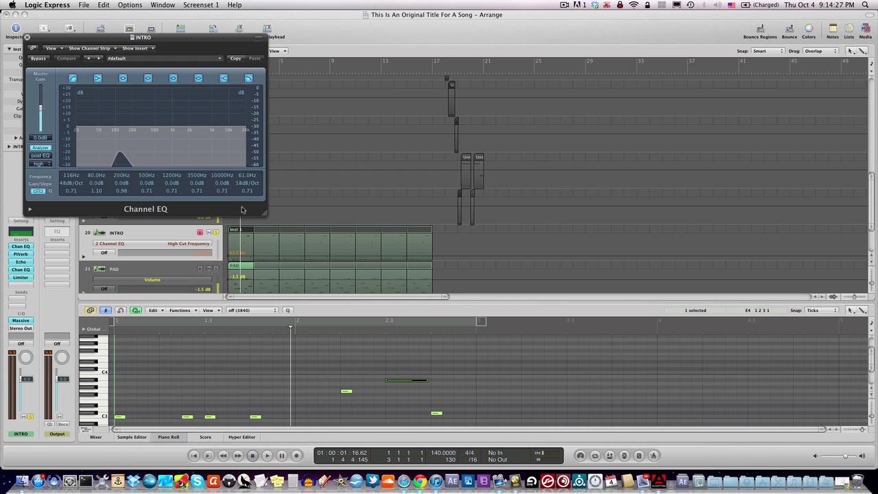
{"action": "left_click", "coordinate": [27, 36]}
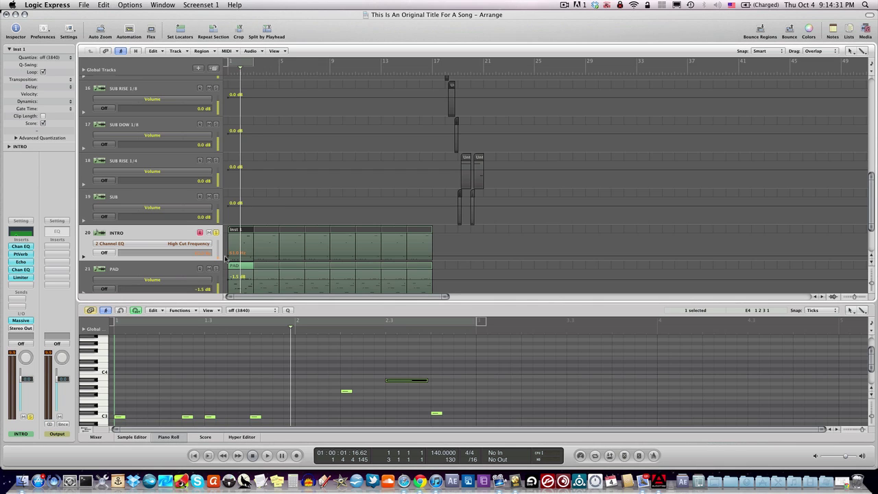
Step: Draw a rising High Cut Frequency ramp on INTRO from bar 1 to 20000 Hz at bar 5, keeping the automation mode on Read
{"action": "left_click", "coordinate": [278, 258]}
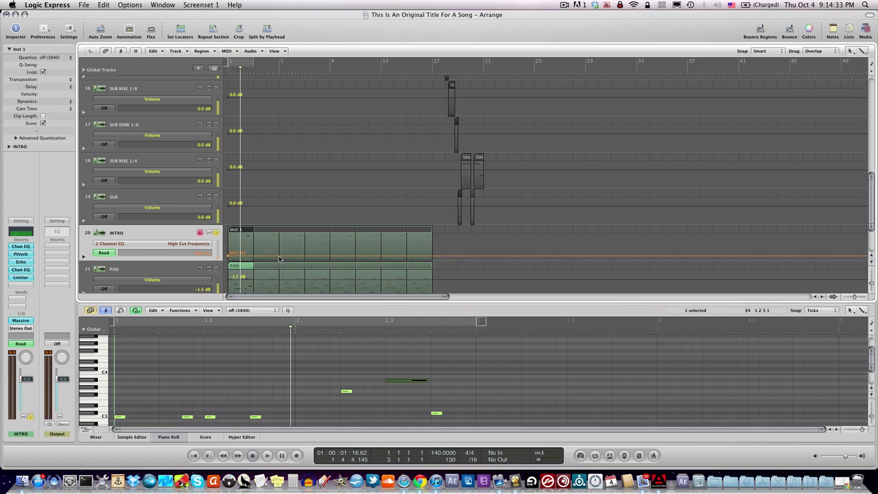
{"action": "left_click_drag", "start_coordinate": [278, 258], "coordinate": [280, 235]}
{"action": "left_click", "coordinate": [280, 240]}
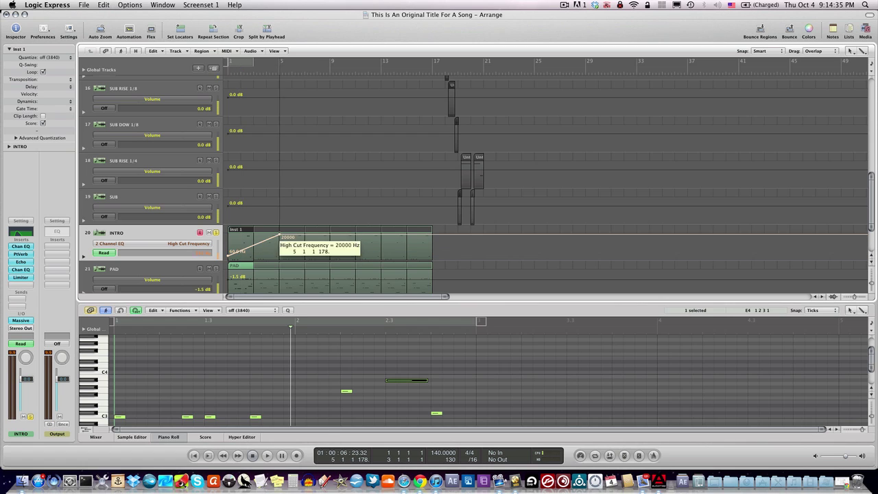
{"action": "left_click", "coordinate": [102, 253]}
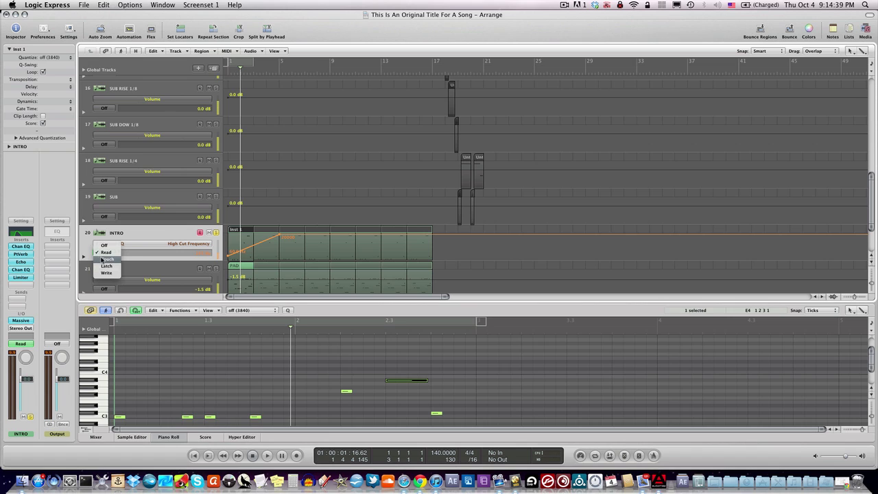
{"action": "left_click", "coordinate": [162, 239]}
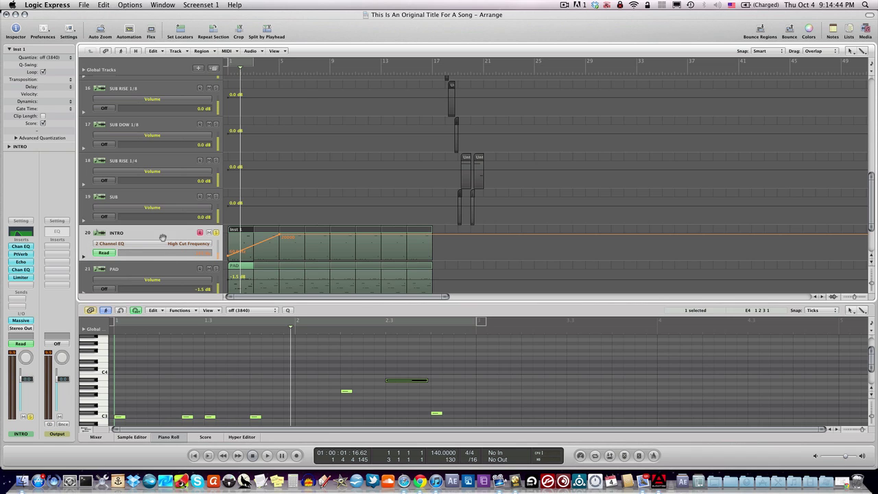
Step: Play back the filter ramp, move its 20000 Hz point to bar 7 and raise its starting point to about 290 Hz
{"action": "left_click", "coordinate": [196, 455]}
{"action": "key", "text": "space"}
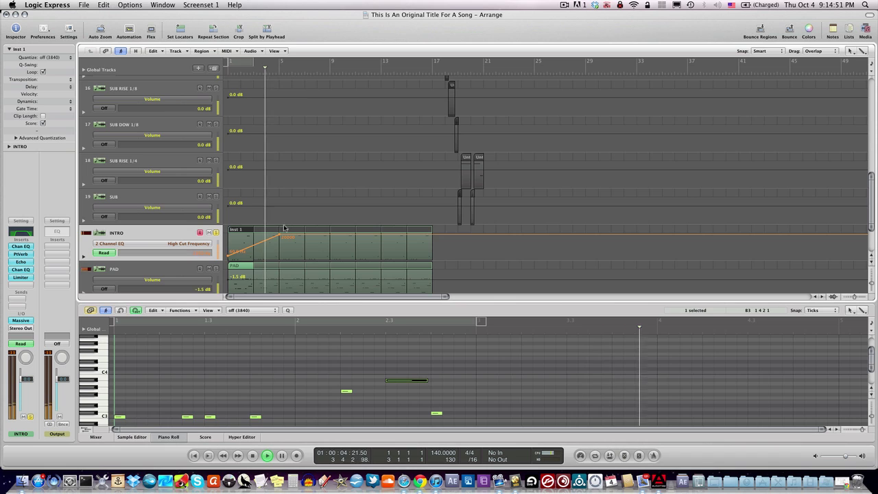
{"action": "left_click_drag", "start_coordinate": [280, 236], "coordinate": [305, 234]}
{"action": "key", "text": "space"}
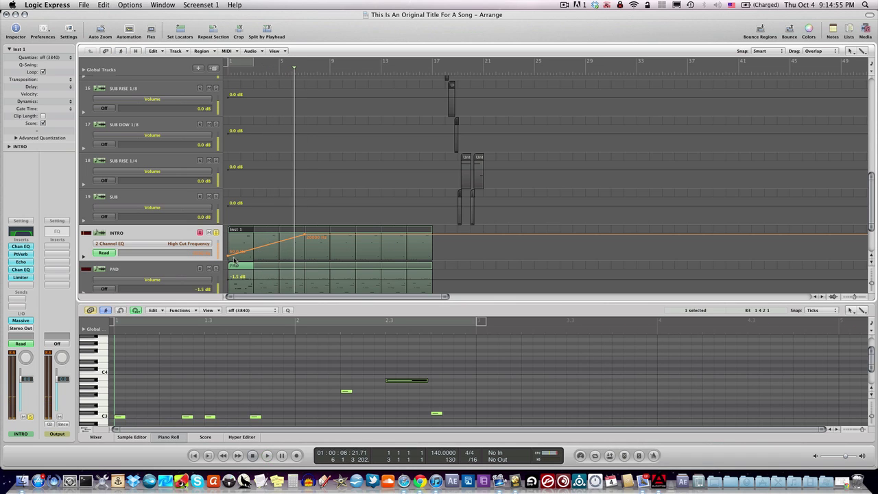
{"action": "left_click_drag", "start_coordinate": [229, 258], "coordinate": [229, 252]}
Step: While playing from the start, reshape INTRO's High Cut Frequency curve with 1380 Hz at bar 7, a peak near bar 11, a dip near bar 15 and 20000 Hz at bar 17
{"action": "left_click", "coordinate": [193, 455]}
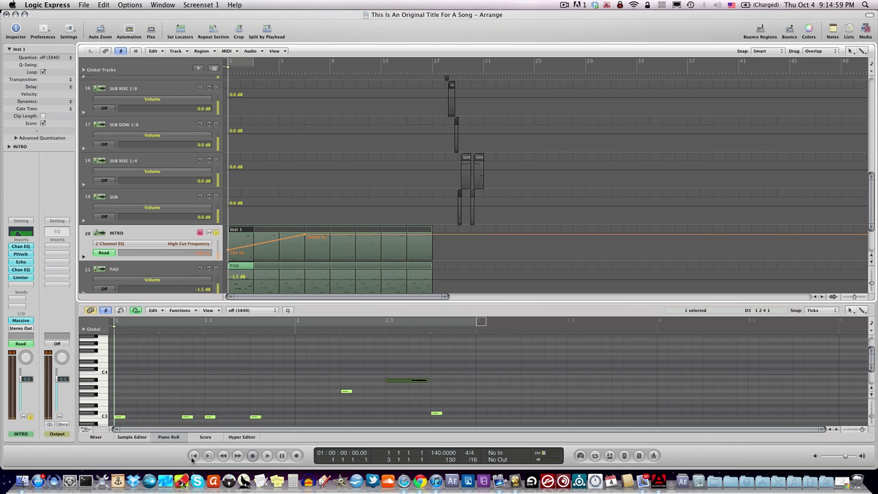
{"action": "key", "text": "space"}
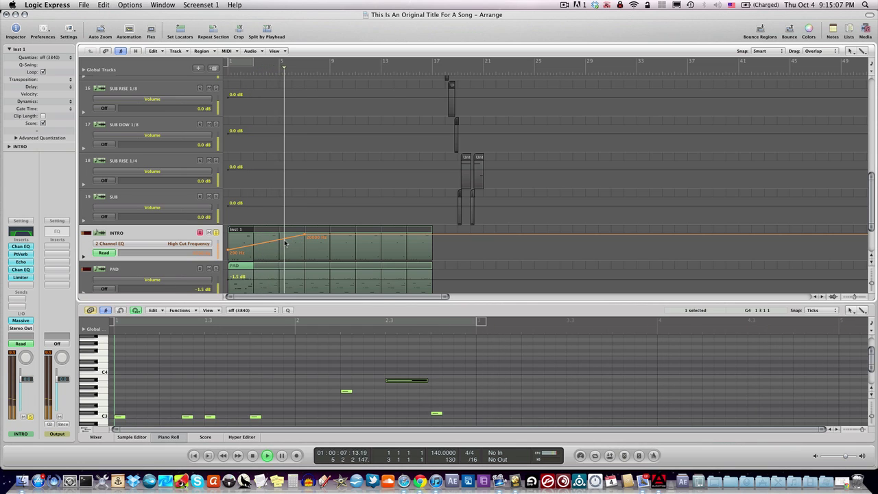
{"action": "left_click_drag", "start_coordinate": [305, 236], "coordinate": [305, 245]}
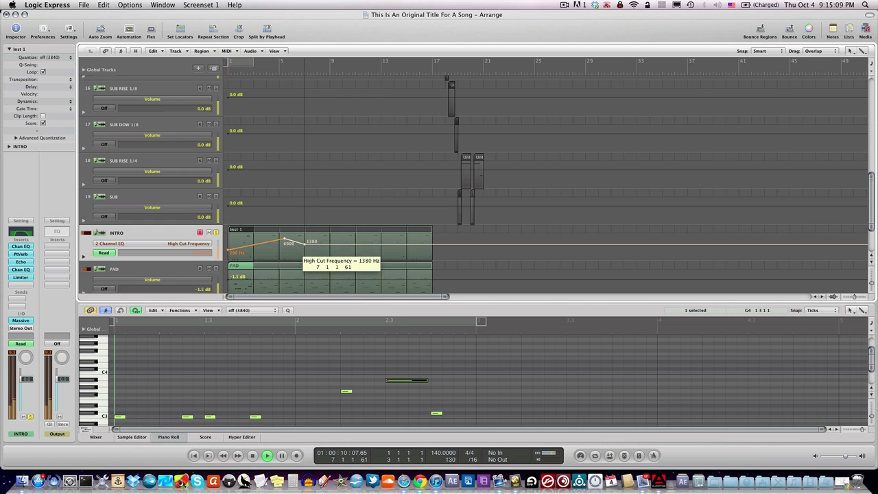
{"action": "left_click", "coordinate": [354, 239]}
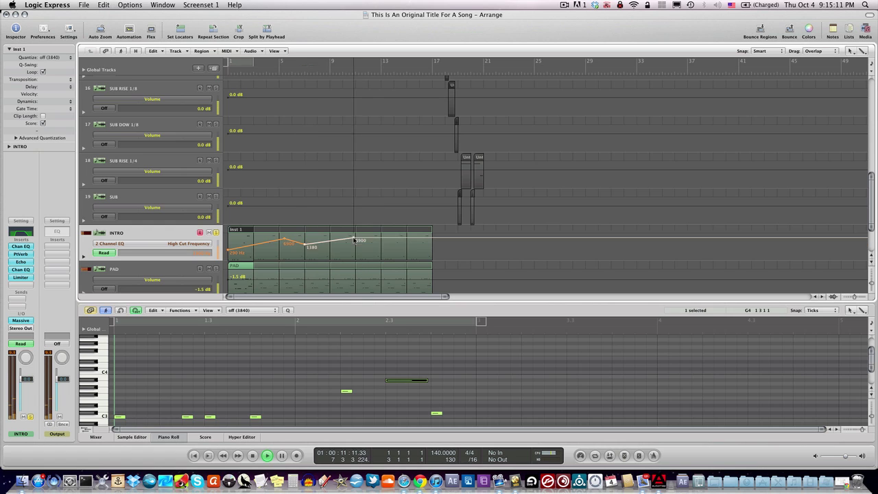
{"action": "left_click", "coordinate": [404, 241]}
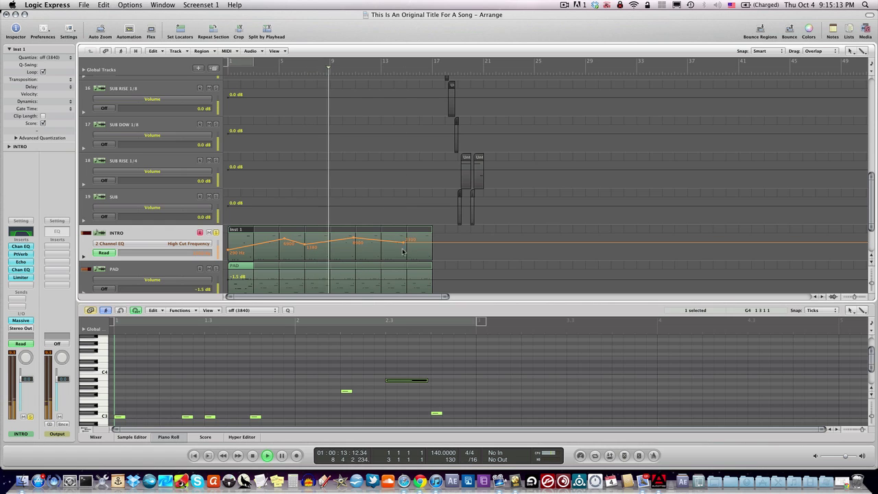
{"action": "left_click_drag", "start_coordinate": [404, 242], "coordinate": [405, 250]}
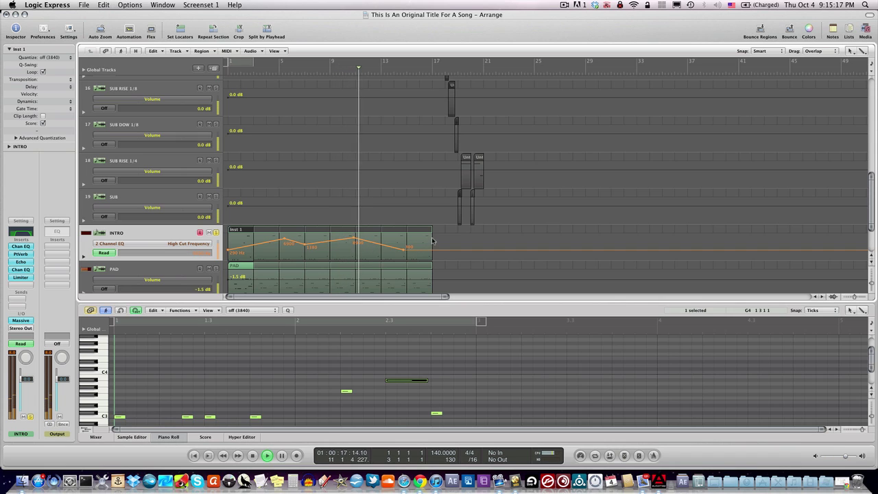
{"action": "left_click_drag", "start_coordinate": [433, 240], "coordinate": [432, 236]}
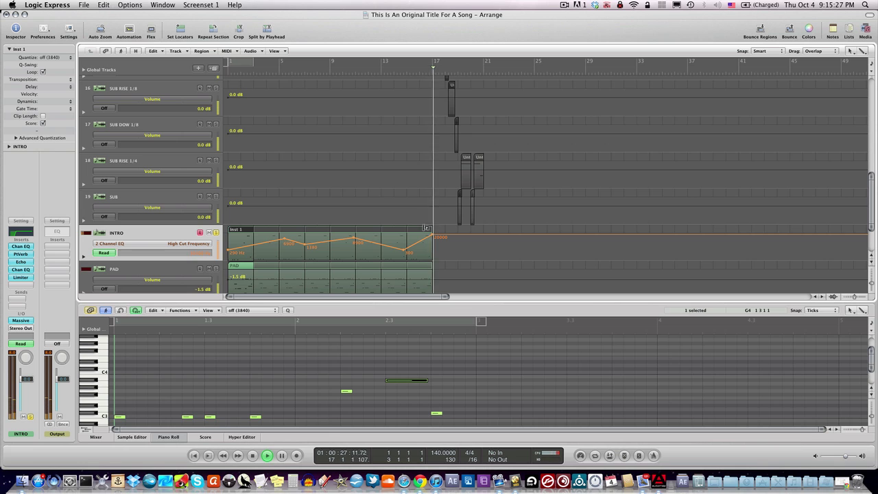
{"action": "key", "text": "F11"}
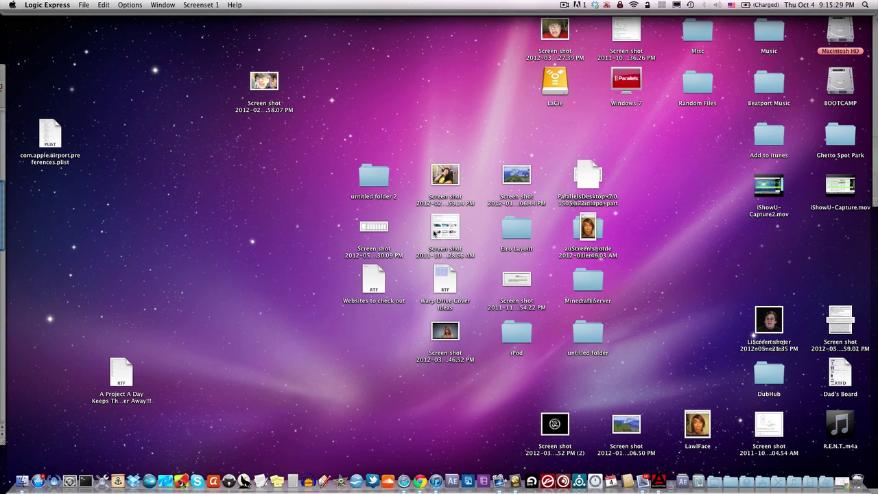
{"action": "key", "text": "F11"}
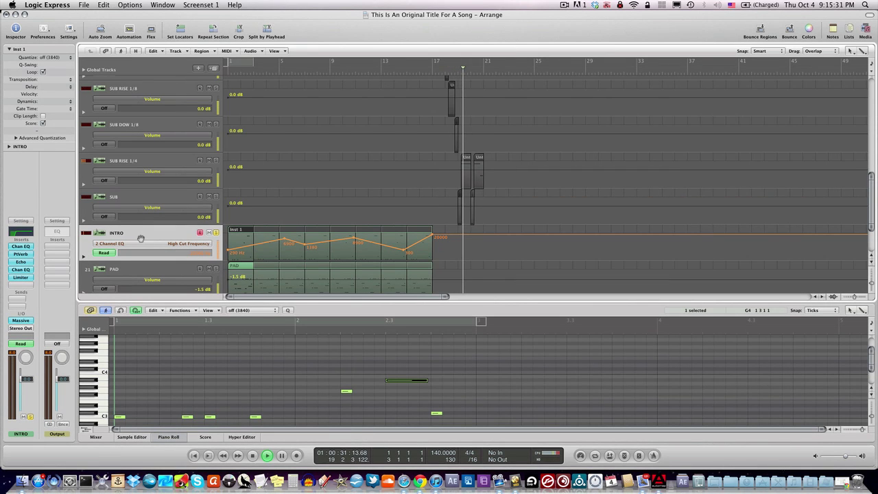
Step: Add a Channel EQ to the PAD track and enable its low cut band
{"action": "scroll", "coordinate": [142, 258], "scroll_direction": "down", "scroll_amount": 3}
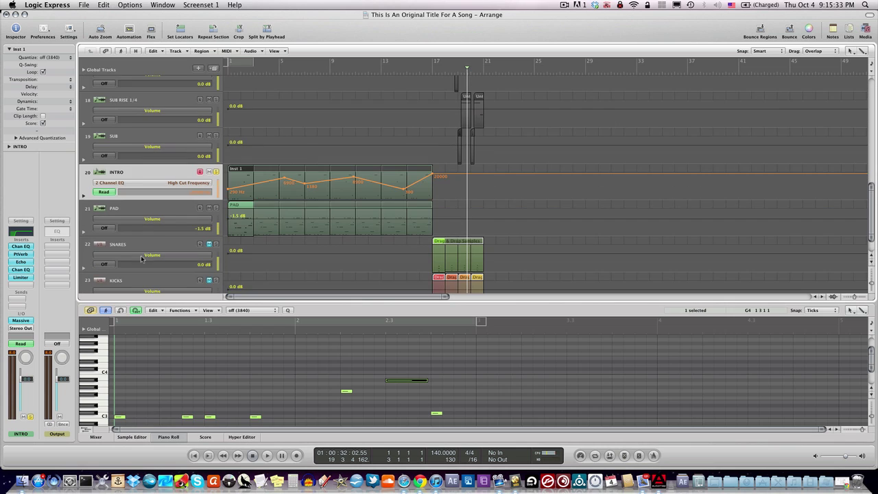
{"action": "left_click", "coordinate": [157, 211]}
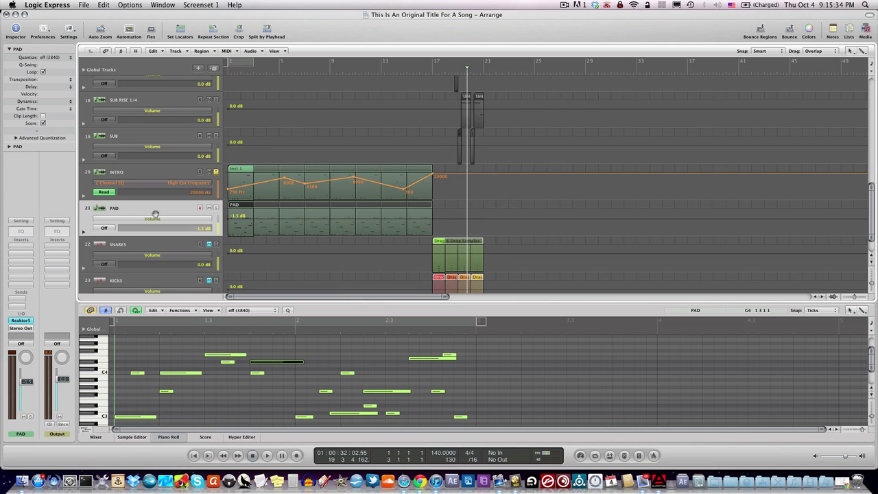
{"action": "double_click", "coordinate": [30, 237]}
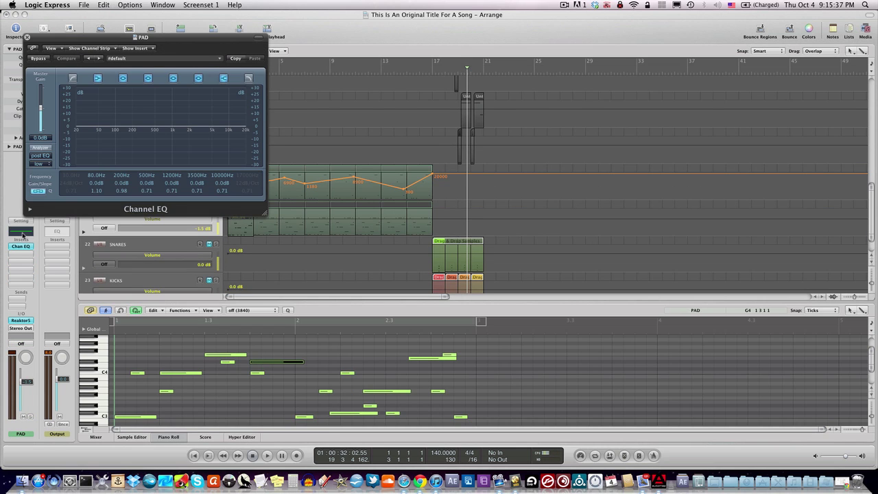
{"action": "left_click", "coordinate": [71, 79]}
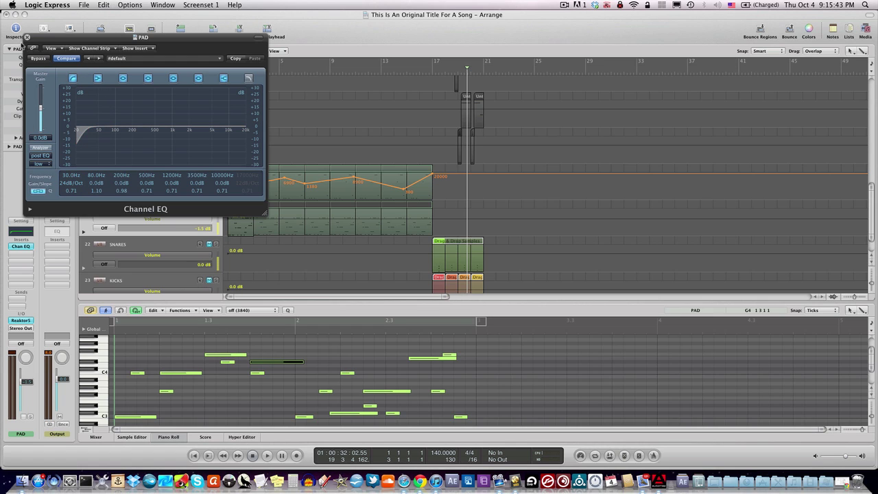
{"action": "left_click", "coordinate": [28, 38]}
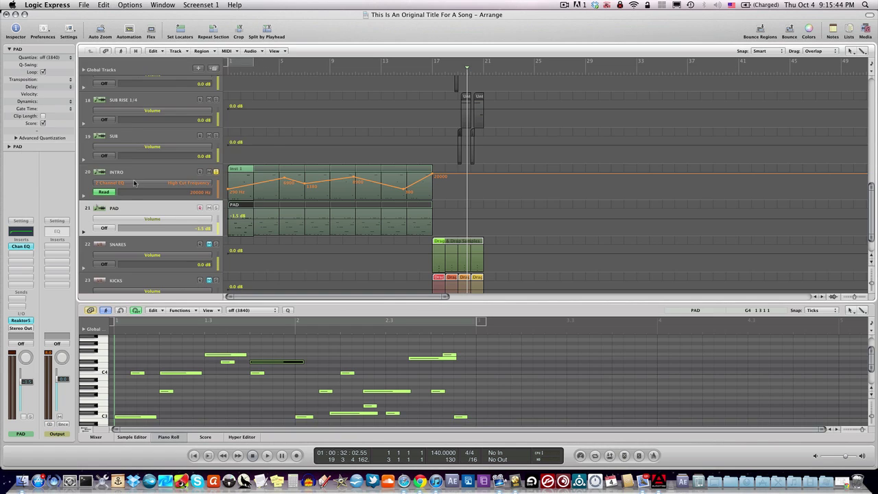
Step: Automate PAD's 2 Channel EQ Low Cut Frequency with a falling ramp from 20000 Hz at bar 1 to 20 Hz at about bar 5
{"action": "left_click", "coordinate": [149, 221]}
{"action": "mouse_move", "coordinate": [162, 201]}
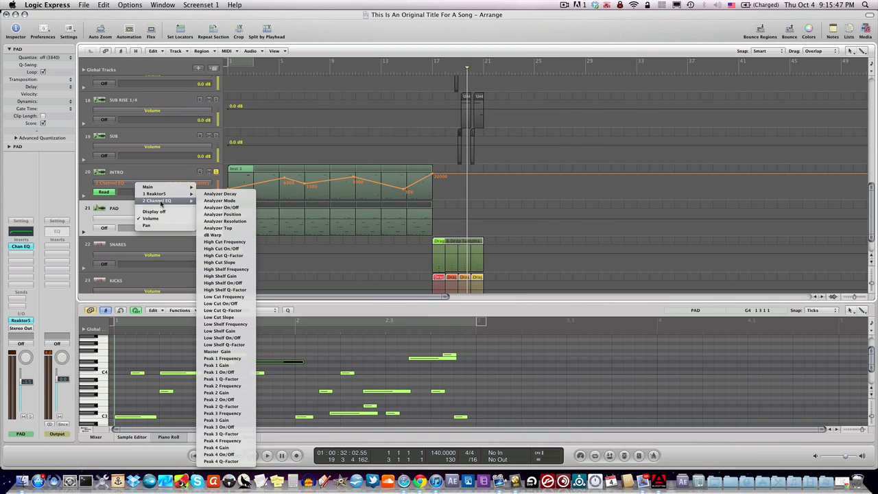
{"action": "left_click", "coordinate": [224, 296]}
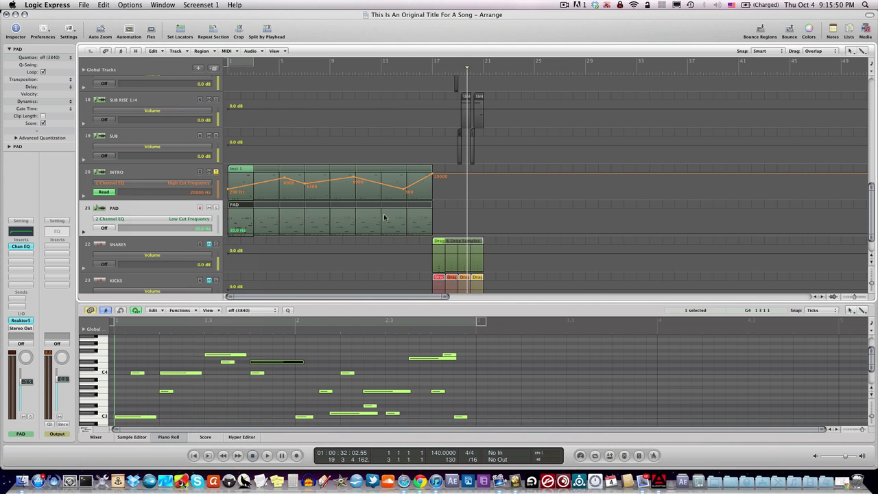
{"action": "left_click", "coordinate": [234, 234]}
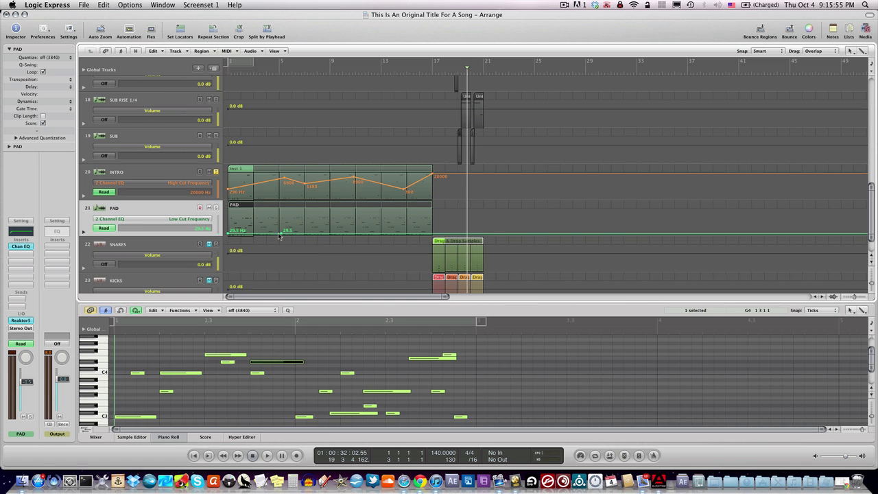
{"action": "left_click_drag", "start_coordinate": [281, 235], "coordinate": [229, 208]}
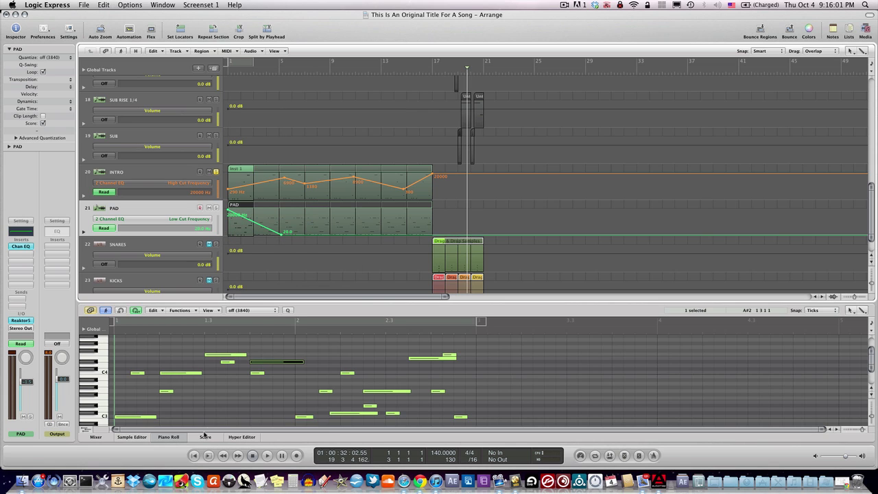
Step: Lower the starting point of PAD's Low Cut Frequency ramp to about 4050 Hz and play it from the beginning with PAD soloed
{"action": "left_click", "coordinate": [194, 456]}
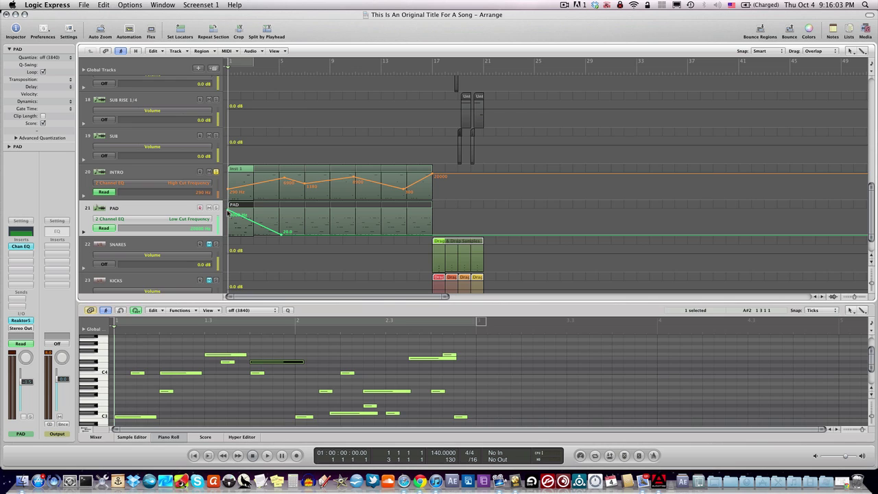
{"action": "left_click_drag", "start_coordinate": [228, 212], "coordinate": [228, 214]}
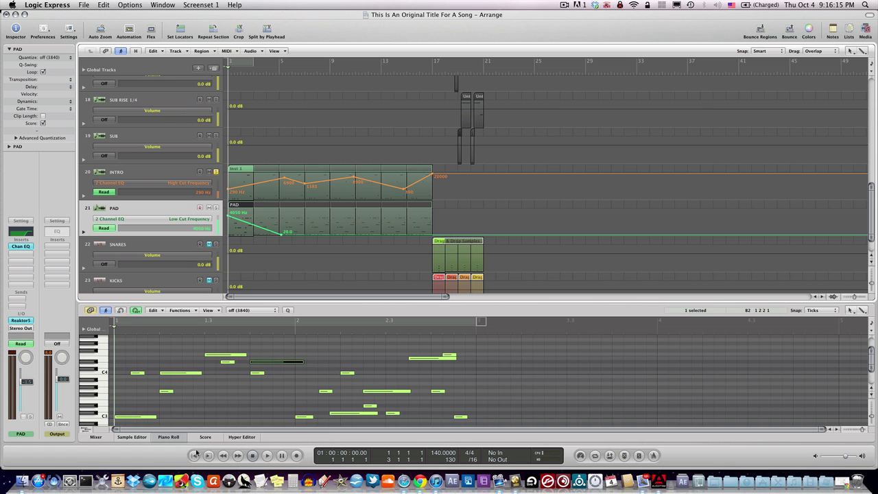
{"action": "key", "text": "space"}
{"action": "left_click", "coordinate": [216, 208]}
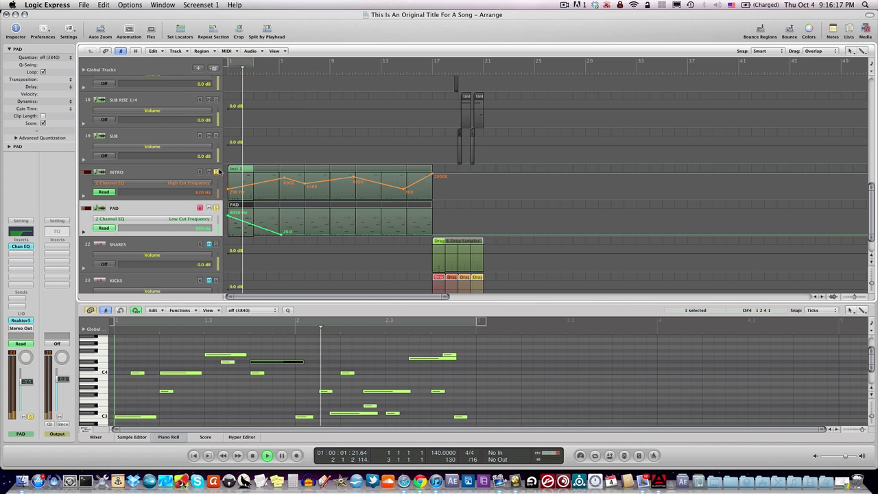
Step: Replay the intro from the beginning and hide the track automation lanes
{"action": "left_click", "coordinate": [195, 455]}
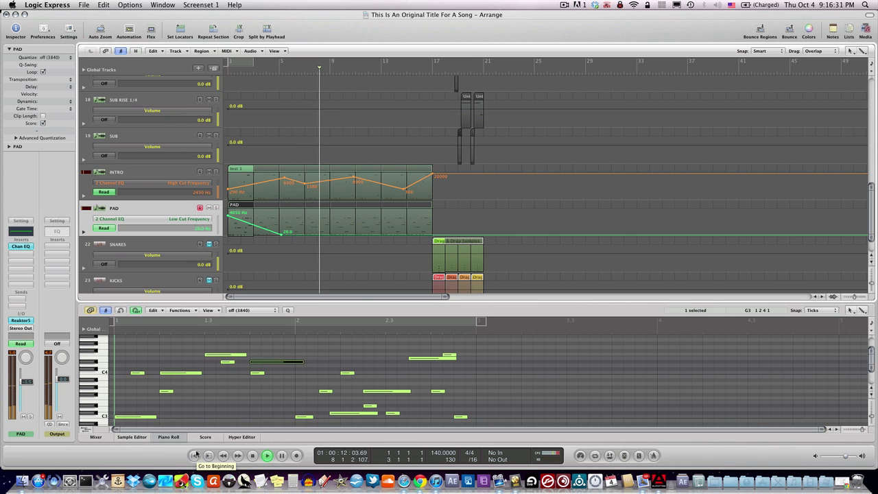
{"action": "key", "text": "a"}
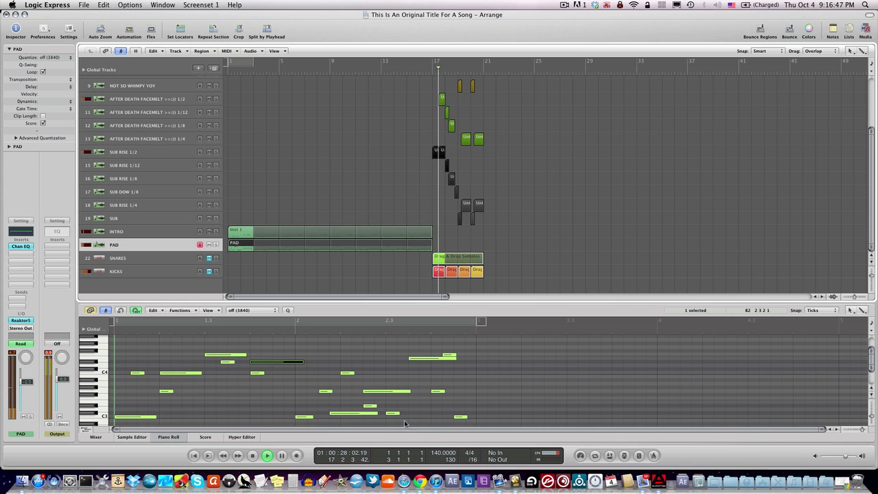
{"action": "key", "text": "space"}
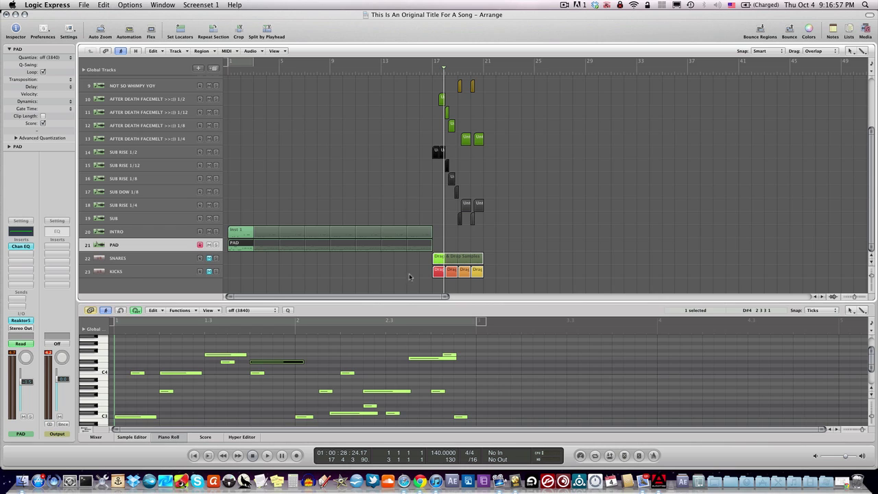
Step: Copy the first region on KICKS track 1 from bar 17 to bar 9
{"action": "scroll", "coordinate": [414, 212], "scroll_direction": "up", "scroll_amount": 5}
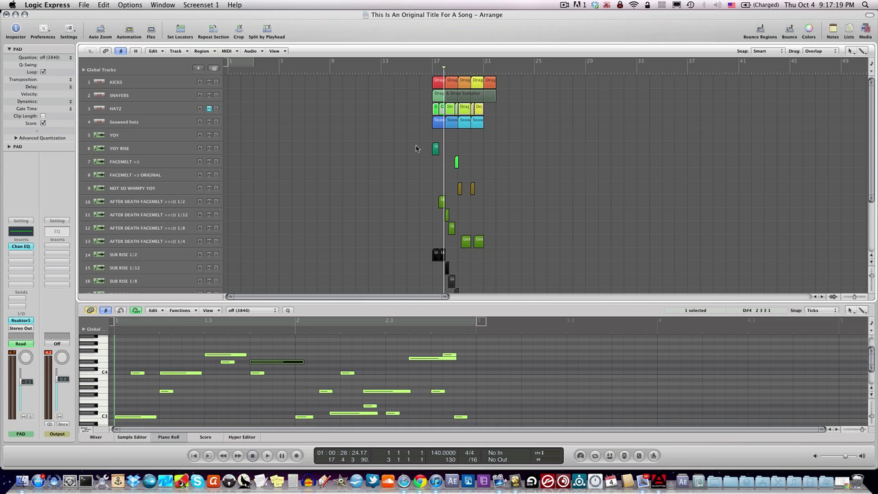
{"action": "left_click", "coordinate": [109, 85]}
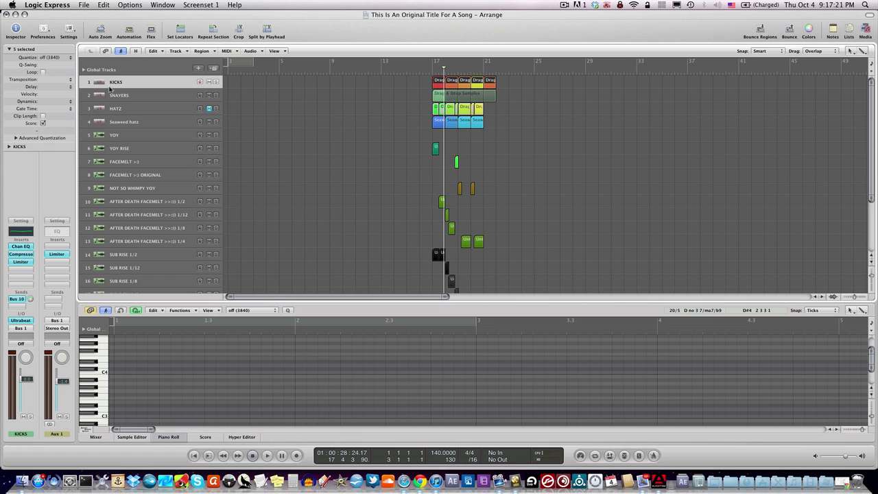
{"action": "left_click", "coordinate": [428, 87]}
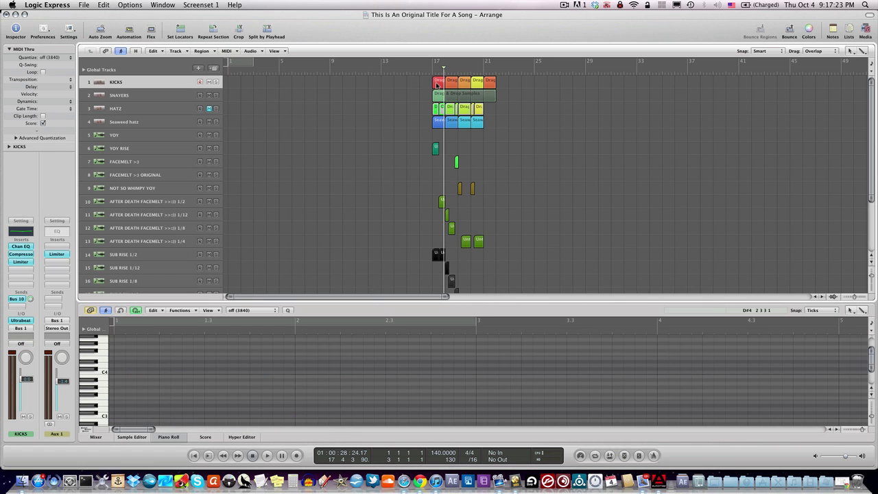
{"action": "left_click", "coordinate": [437, 84]}
{"action": "left_click_drag", "start_coordinate": [369, 93], "coordinate": [347, 82]}
Step: Select all the drop regions that start from bar 17 across the tracks and move them together to bar 33
{"action": "scroll", "coordinate": [454, 190], "scroll_direction": "down", "scroll_amount": 3}
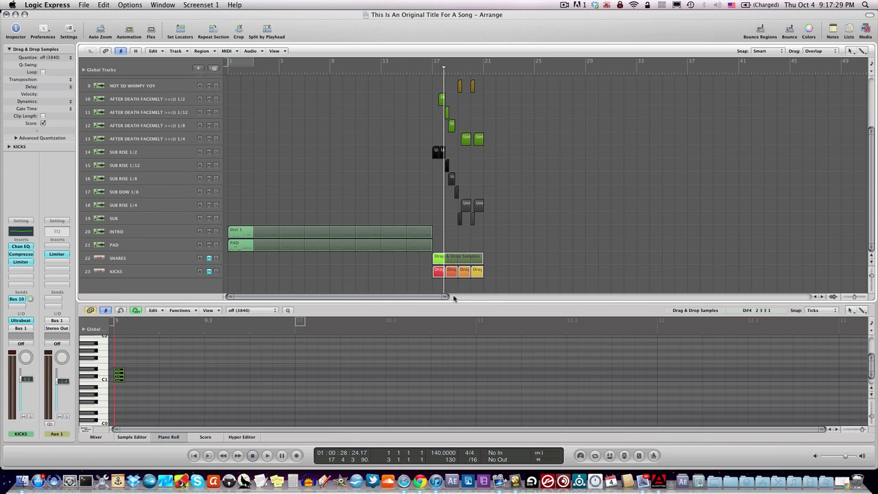
{"action": "key", "text": "ctrl+Left"}
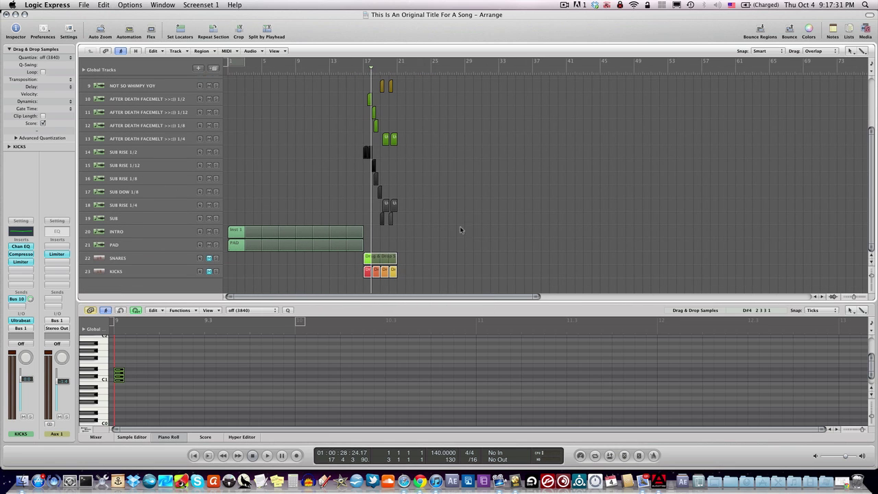
{"action": "left_click_drag", "start_coordinate": [468, 281], "coordinate": [368, 42]}
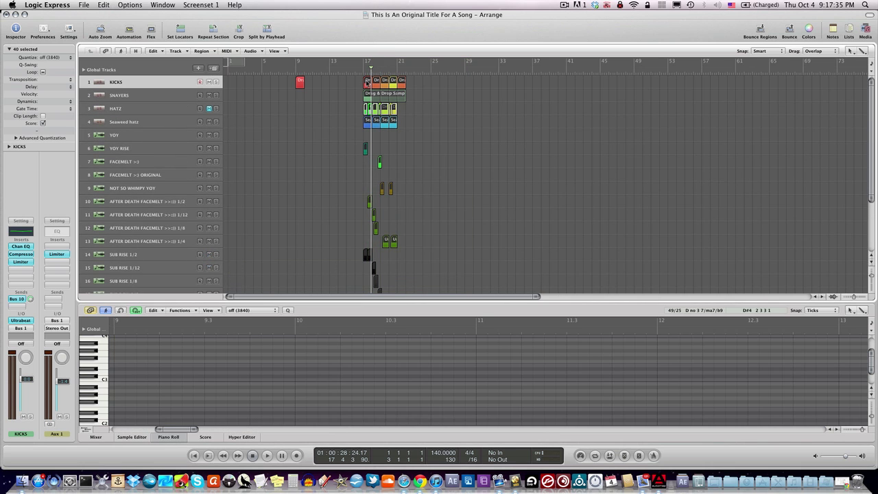
{"action": "left_click_drag", "start_coordinate": [367, 82], "coordinate": [504, 88]}
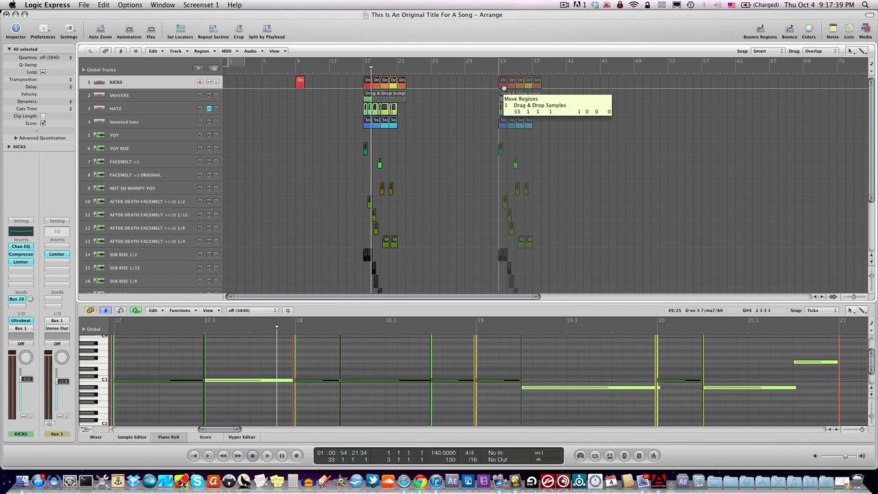
{"action": "left_click_drag", "start_coordinate": [503, 88], "coordinate": [504, 88]}
Step: Extend the looped INTRO and PAD regions together to bar 33
{"action": "scroll", "coordinate": [480, 179], "scroll_direction": "down", "scroll_amount": 5}
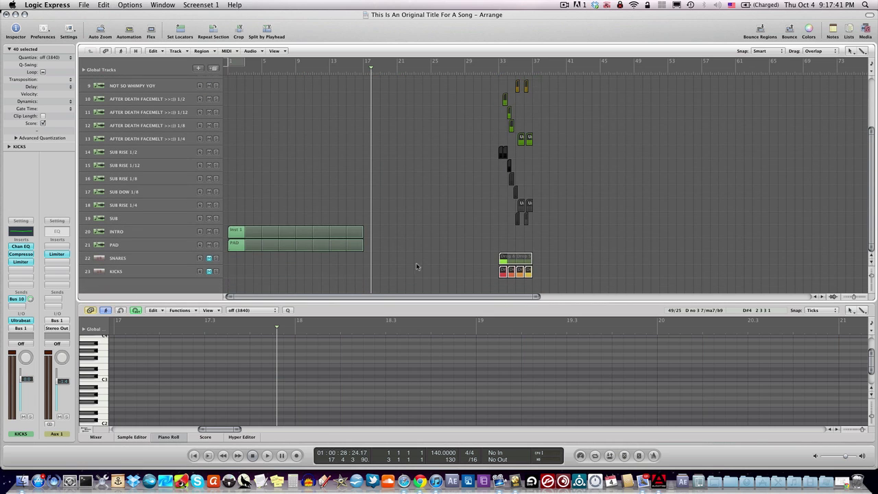
{"action": "left_click_drag", "start_coordinate": [420, 266], "coordinate": [230, 228]}
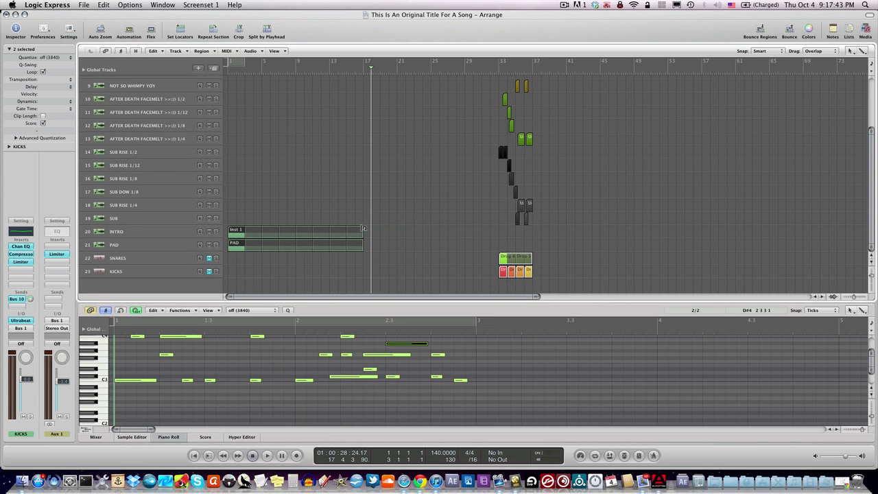
{"action": "left_click_drag", "start_coordinate": [364, 228], "coordinate": [498, 236]}
{"action": "left_click", "coordinate": [446, 172]}
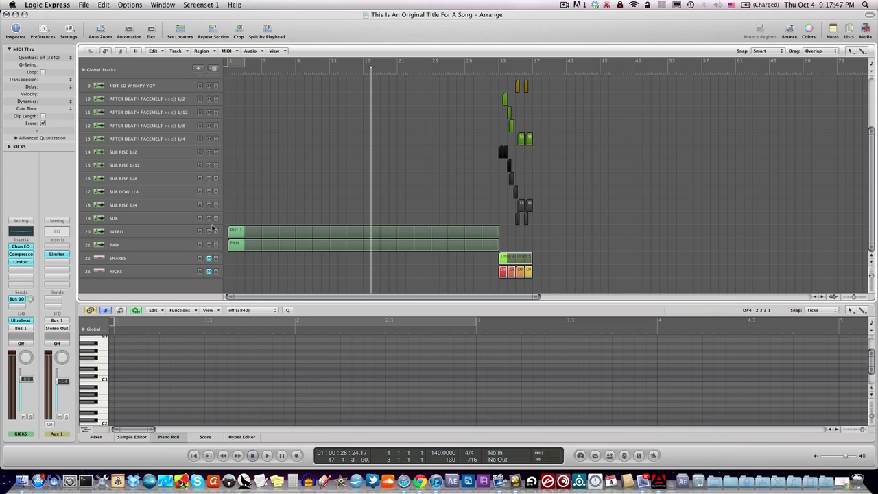
{"action": "scroll", "coordinate": [234, 219], "scroll_direction": "up", "scroll_amount": 8}
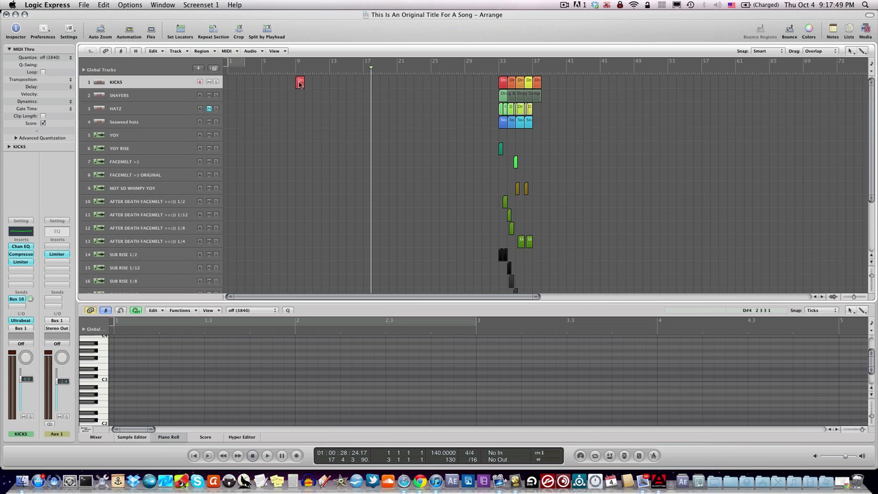
Step: Move the single KICKS region from bar 9 to bar 17 and play it back from just before that bar
{"action": "left_click_drag", "start_coordinate": [300, 84], "coordinate": [366, 88]}
{"action": "left_click", "coordinate": [195, 455]}
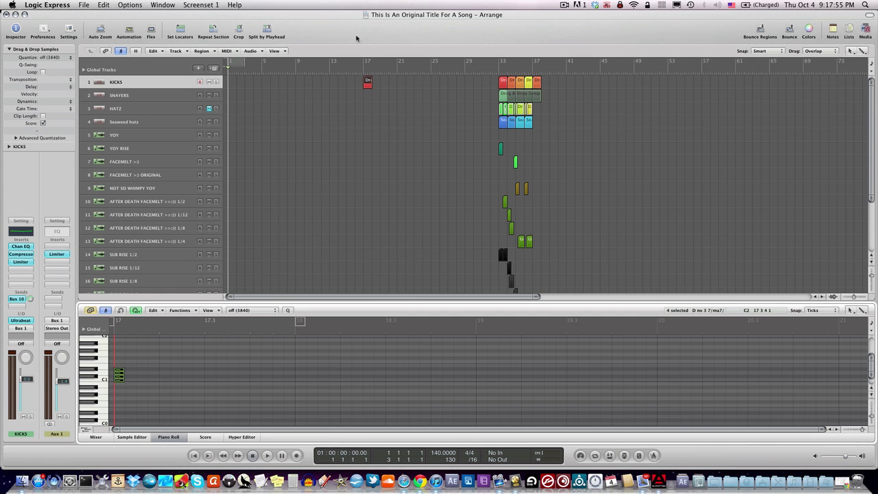
{"action": "left_click", "coordinate": [364, 74]}
{"action": "key", "text": "space"}
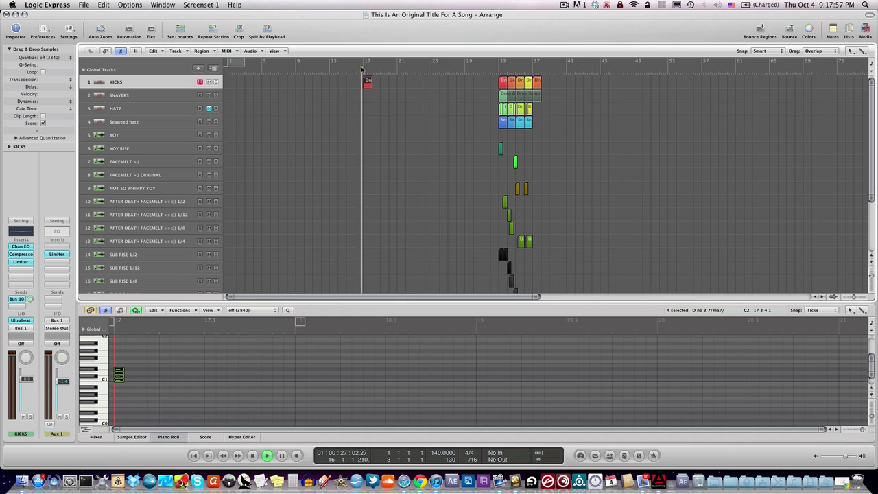
{"action": "key", "text": "space"}
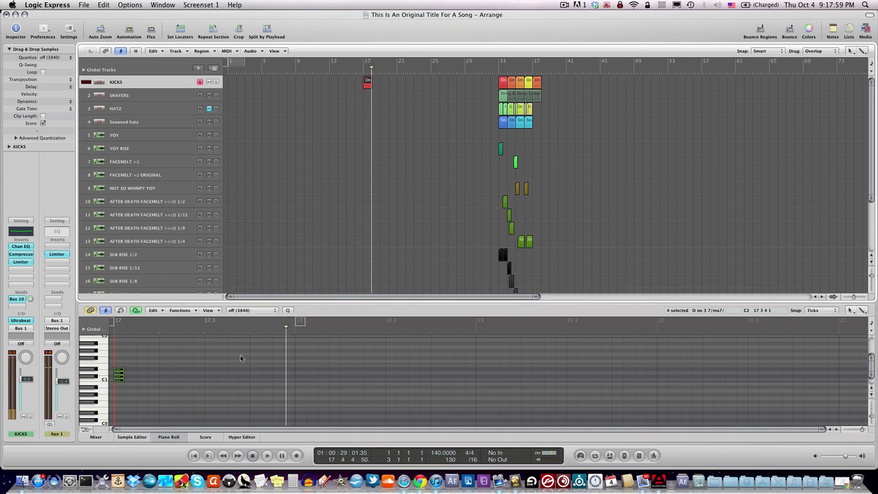
{"action": "left_click_drag", "start_coordinate": [186, 403], "coordinate": [137, 378]}
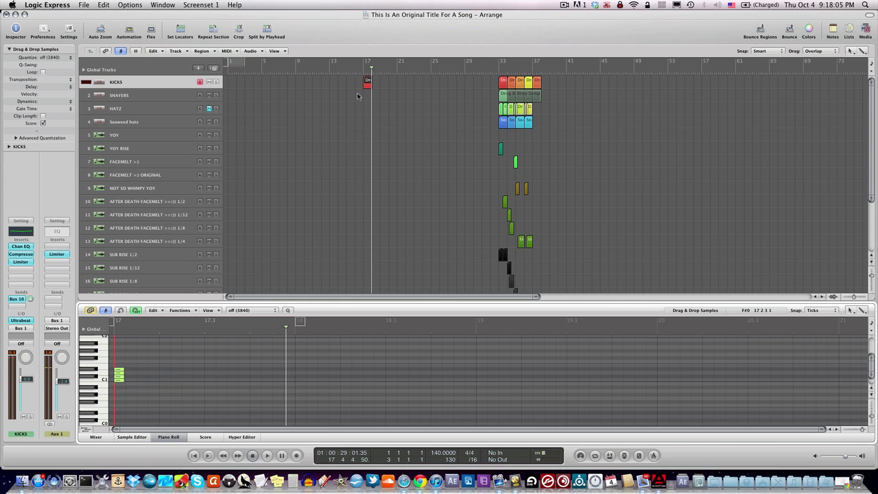
{"action": "left_click", "coordinate": [362, 70]}
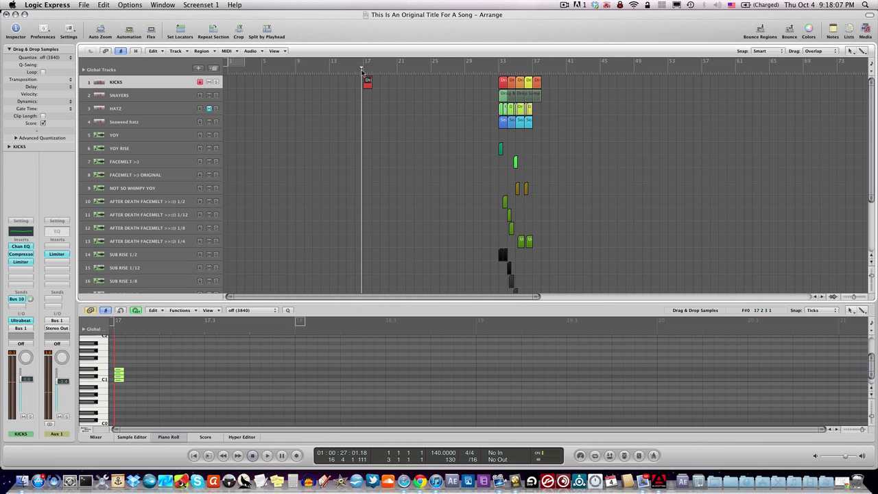
{"action": "key", "text": "space"}
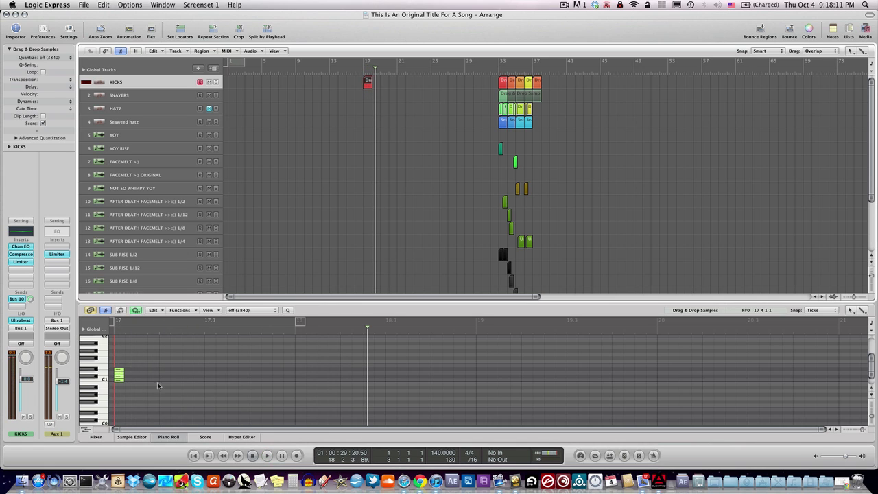
{"action": "left_click_drag", "start_coordinate": [230, 396], "coordinate": [483, 371]}
{"action": "left_click_drag", "start_coordinate": [519, 395], "coordinate": [269, 329]}
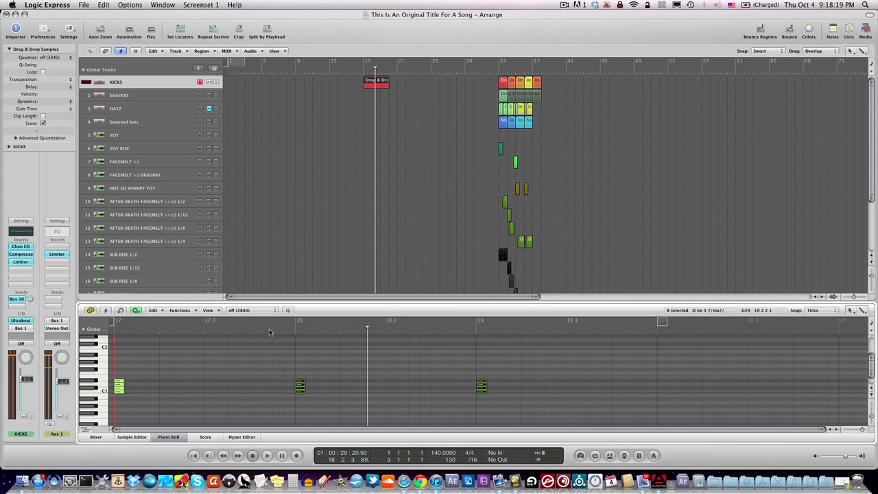
{"action": "key", "text": "Delete"}
{"action": "left_click_drag", "start_coordinate": [386, 85], "coordinate": [367, 85]}
{"action": "left_click", "coordinate": [379, 83]}
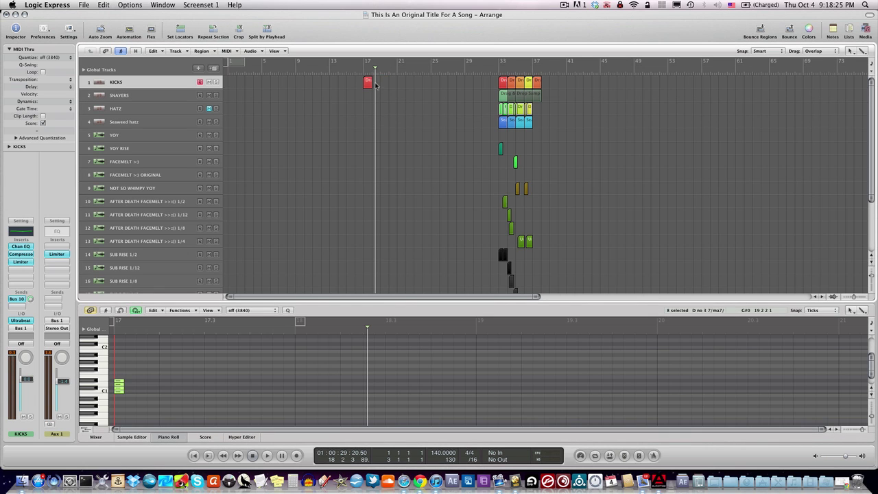
Step: Repeat the bar 17 KICKS region at bar 18 and copy its kick notes to beat 2 of the new region
{"action": "left_click", "coordinate": [368, 83]}
{"action": "key", "text": "super+r"}
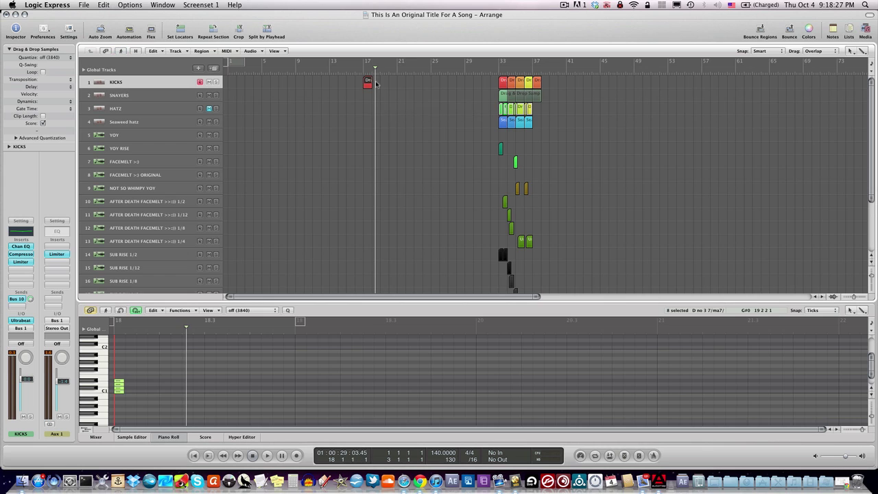
{"action": "left_click_drag", "start_coordinate": [122, 381], "coordinate": [164, 382]}
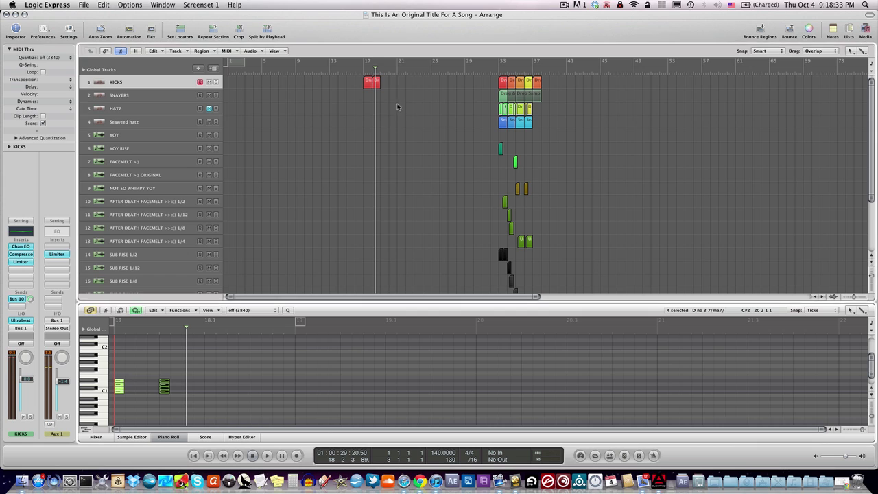
Step: Color the KICKS regions at bars 17 and 18 blue and close the color palette
{"action": "left_click_drag", "start_coordinate": [404, 111], "coordinate": [375, 79]}
{"action": "key", "text": "alt+c"}
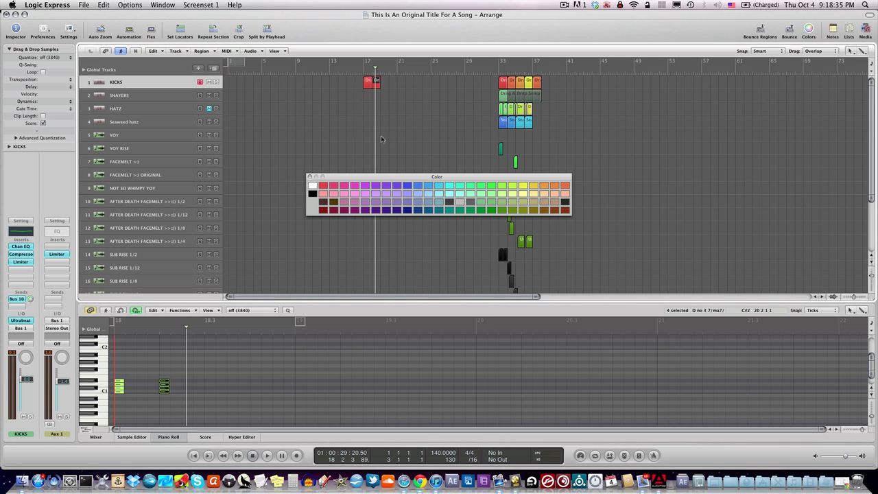
{"action": "left_click", "coordinate": [367, 91]}
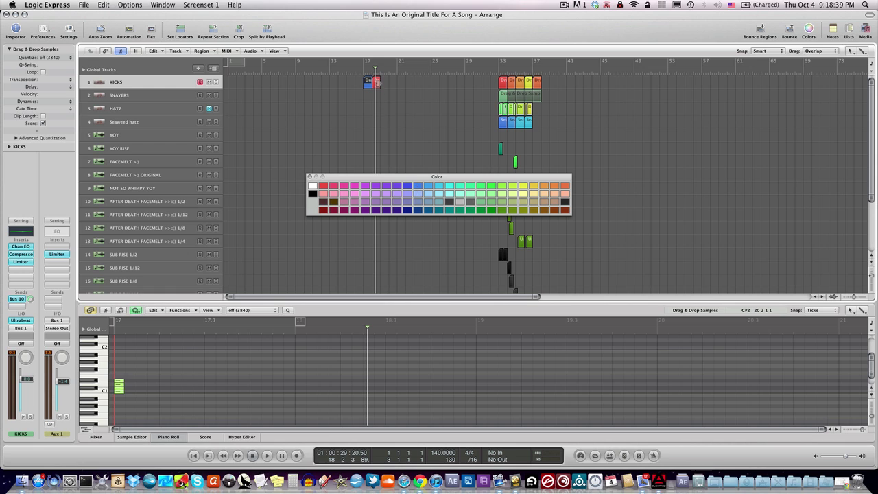
{"action": "left_click", "coordinate": [377, 82]}
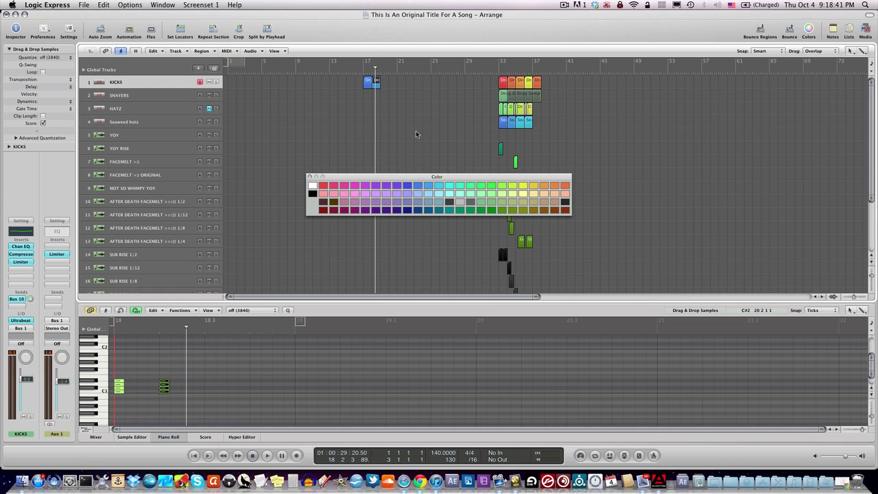
{"action": "left_click", "coordinate": [415, 130]}
{"action": "left_click", "coordinate": [308, 176]}
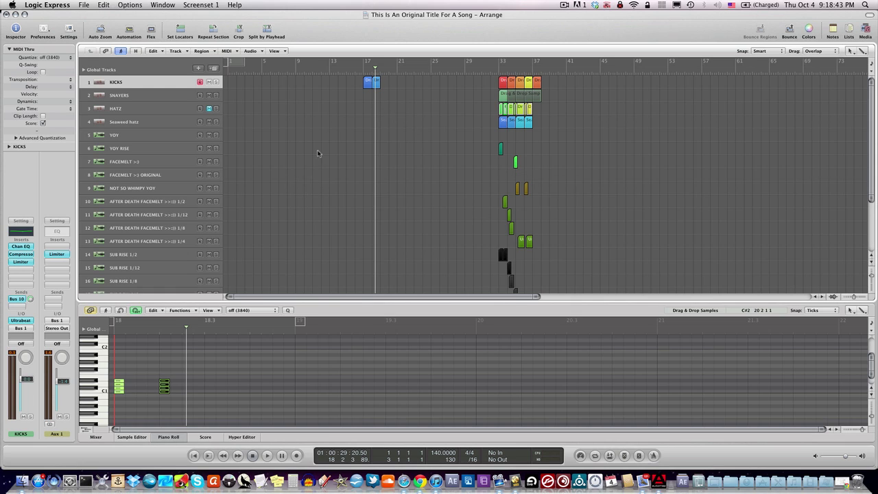
Step: Copy the looped SNAYERS region from bar 33 to bar 17
{"action": "left_click", "coordinate": [149, 97]}
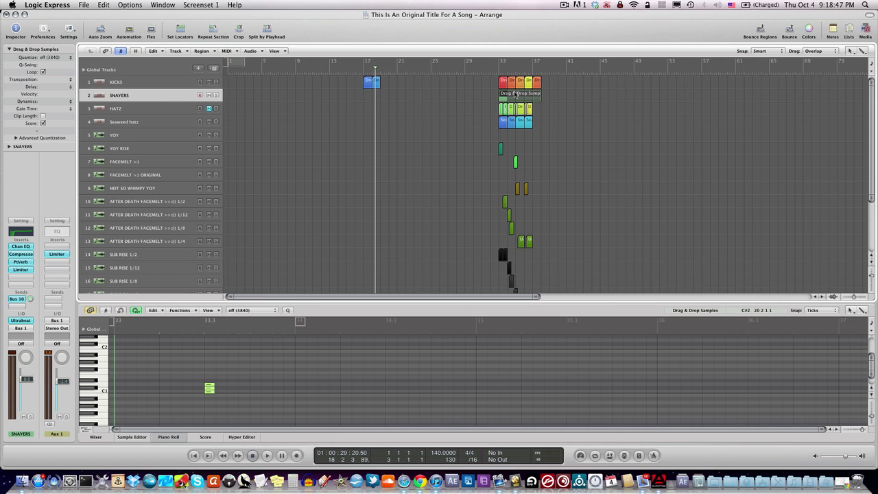
{"action": "left_click_drag", "start_coordinate": [235, 396], "coordinate": [190, 364]}
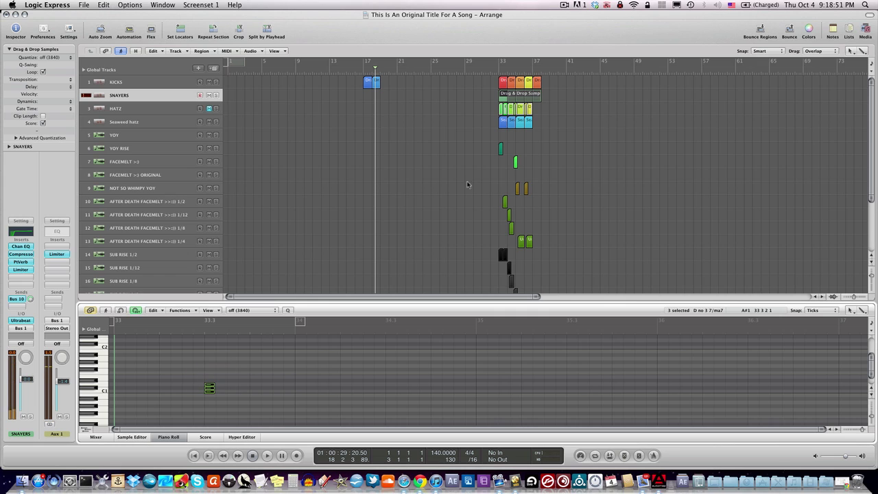
{"action": "left_click", "coordinate": [467, 184]}
{"action": "left_click", "coordinate": [504, 95]}
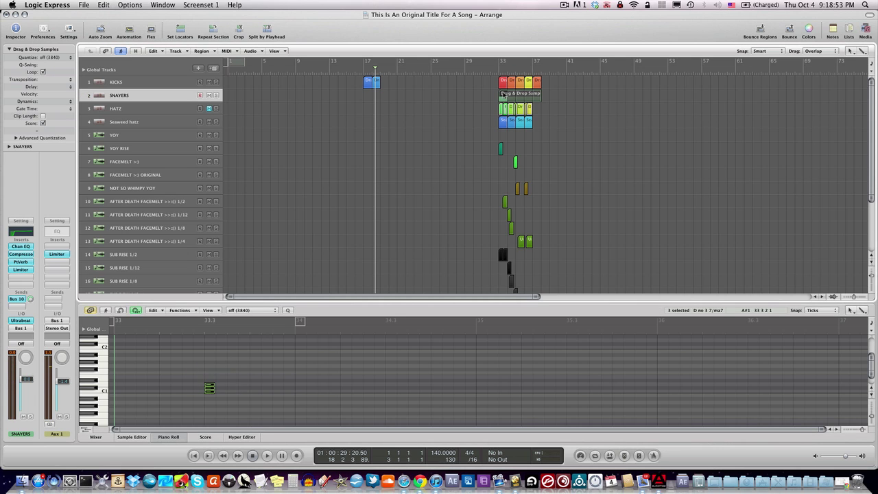
{"action": "left_click_drag", "start_coordinate": [504, 94], "coordinate": [368, 94]}
Step: Play the copied SNAYERS region from just before bar 17 and resize it to a two-bar region ending at bar 19
{"action": "left_click", "coordinate": [360, 71]}
{"action": "key", "text": "space"}
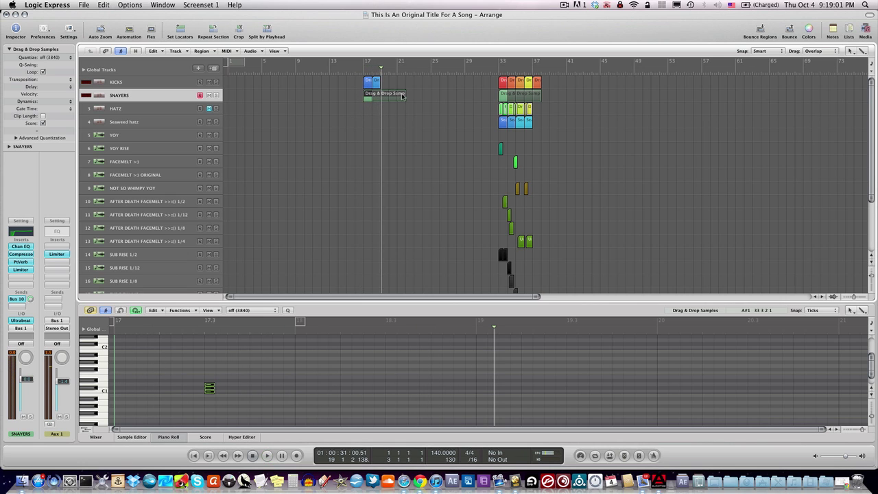
{"action": "left_click_drag", "start_coordinate": [403, 97], "coordinate": [382, 100]}
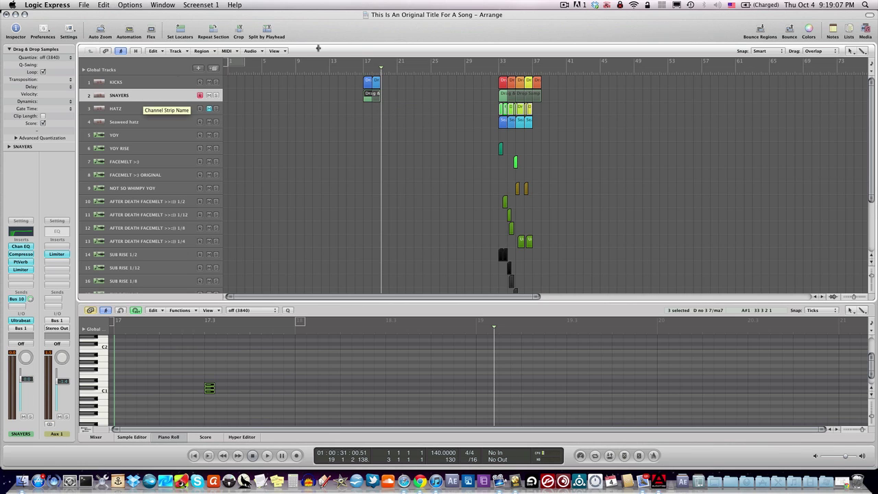
{"action": "left_click_drag", "start_coordinate": [379, 100], "coordinate": [379, 102]}
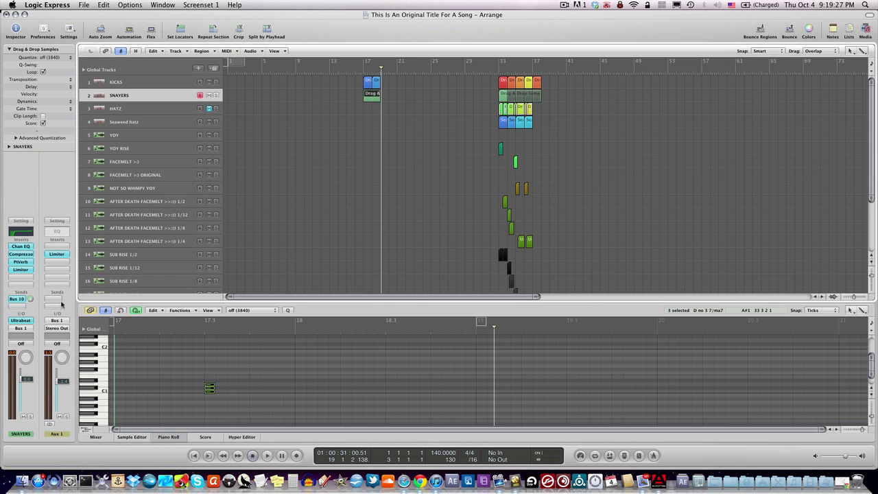
Step: Select the Sample 04 voice in the SNAYERS track's Ultrabeat and bring up the dialog for loading a sample into it
{"action": "left_click_drag", "start_coordinate": [171, 40], "coordinate": [402, 41]}
{"action": "left_click", "coordinate": [292, 259]}
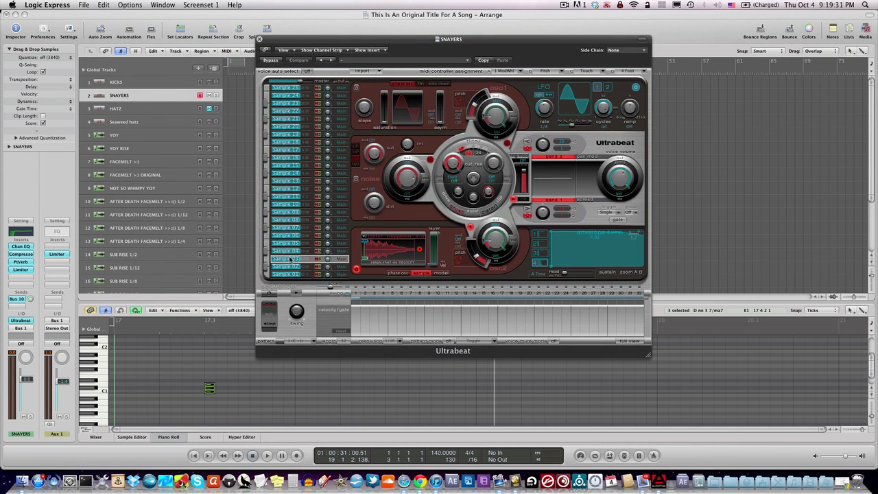
{"action": "left_click", "coordinate": [289, 251]}
{"action": "left_click", "coordinate": [394, 241]}
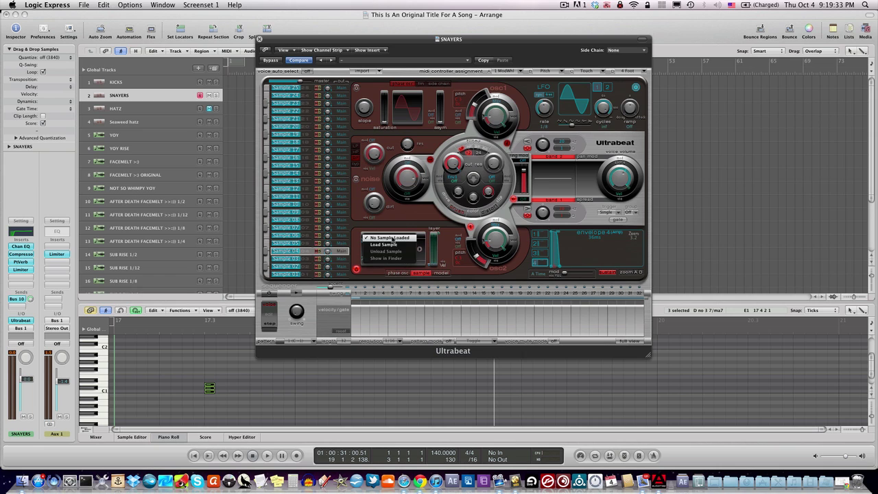
{"action": "left_click", "coordinate": [393, 245]}
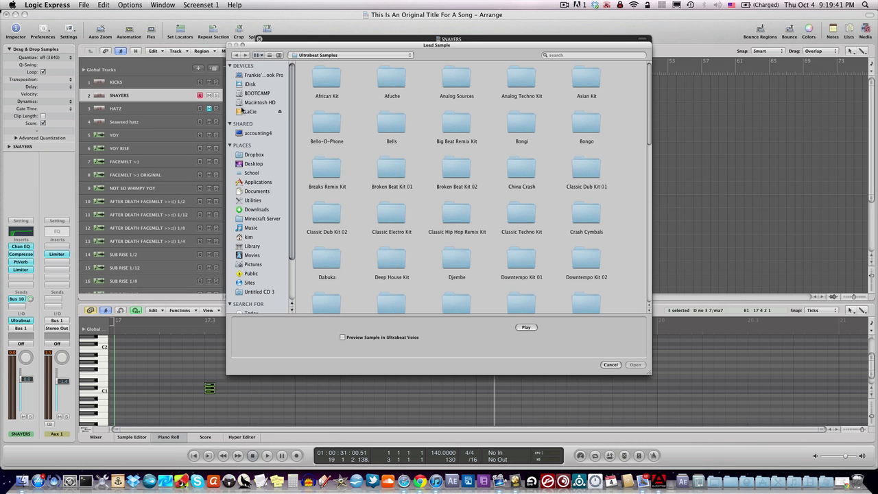
Step: Browse the LaCie drive to the SAMPLES folder inside Music
{"action": "left_click", "coordinate": [246, 111]}
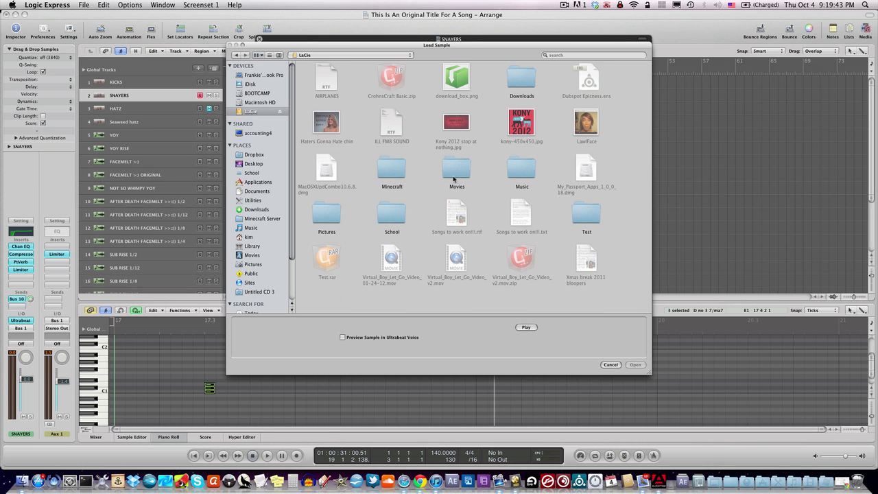
{"action": "double_click", "coordinate": [524, 172]}
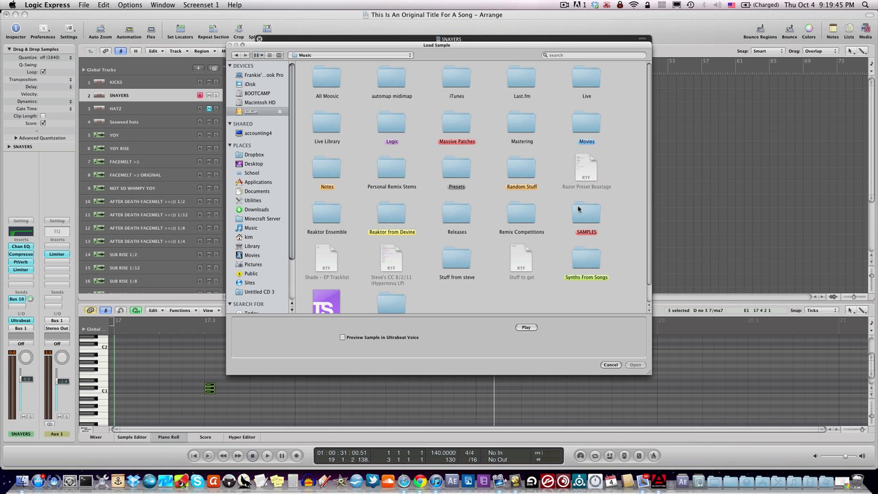
{"action": "left_click", "coordinate": [586, 217]}
{"action": "double_click", "coordinate": [586, 217]}
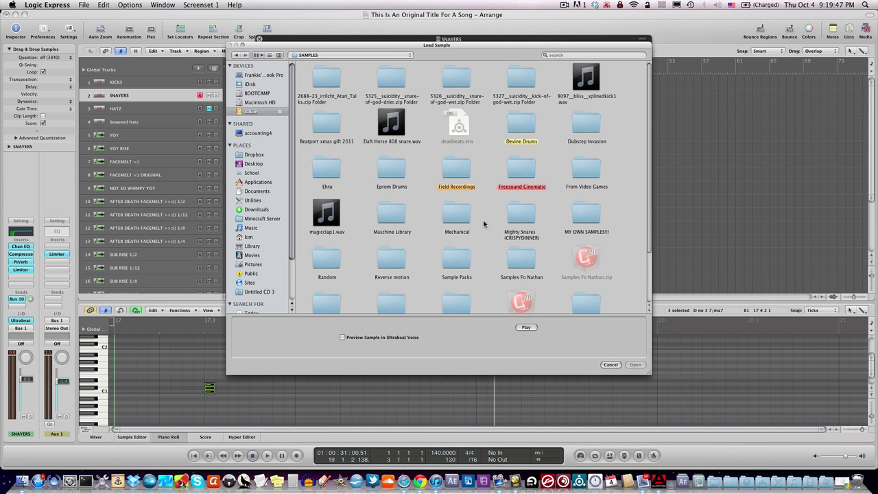
{"action": "key", "text": "F11"}
{"action": "key", "text": "space"}
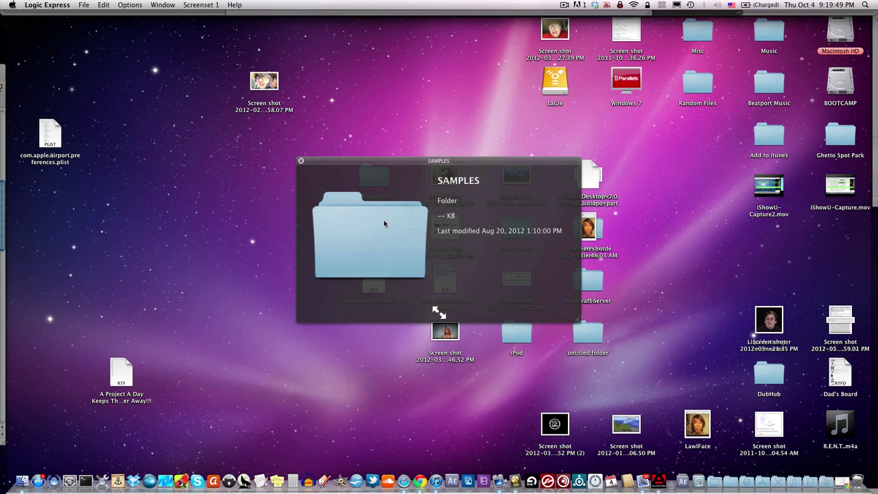
{"action": "key", "text": "F11"}
{"action": "left_click", "coordinate": [300, 162]}
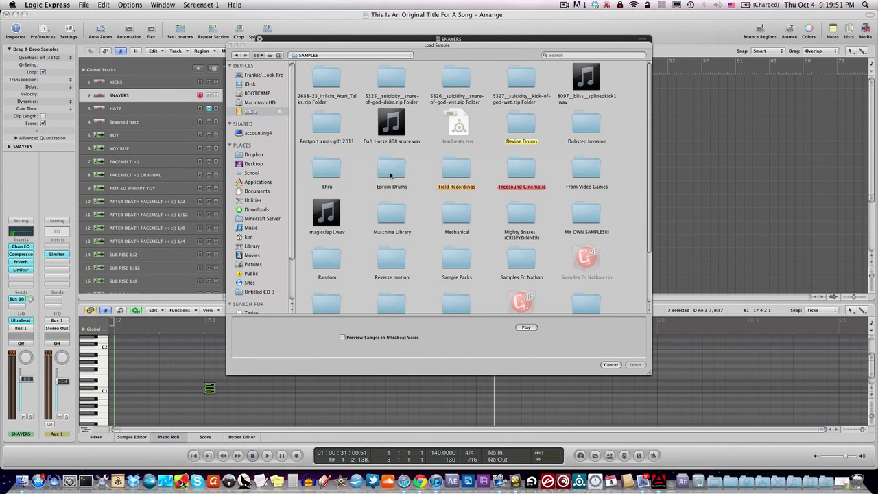
Step: Open the Clap folder within the Maschine Library's Samples and Drums folders
{"action": "double_click", "coordinate": [399, 214]}
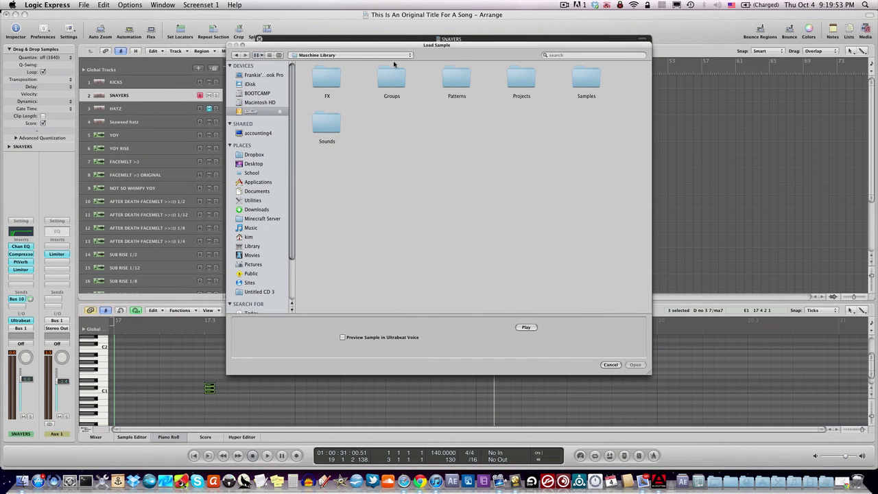
{"action": "left_click", "coordinate": [585, 81]}
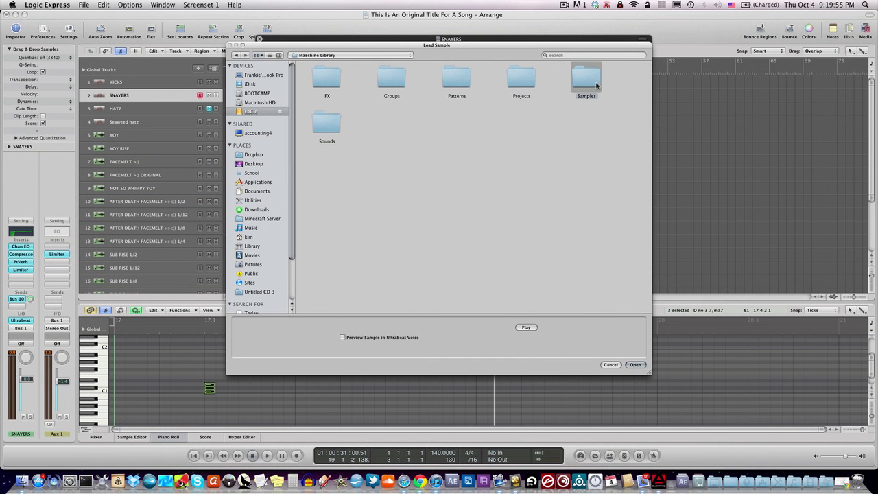
{"action": "double_click", "coordinate": [595, 86]}
{"action": "double_click", "coordinate": [335, 96]}
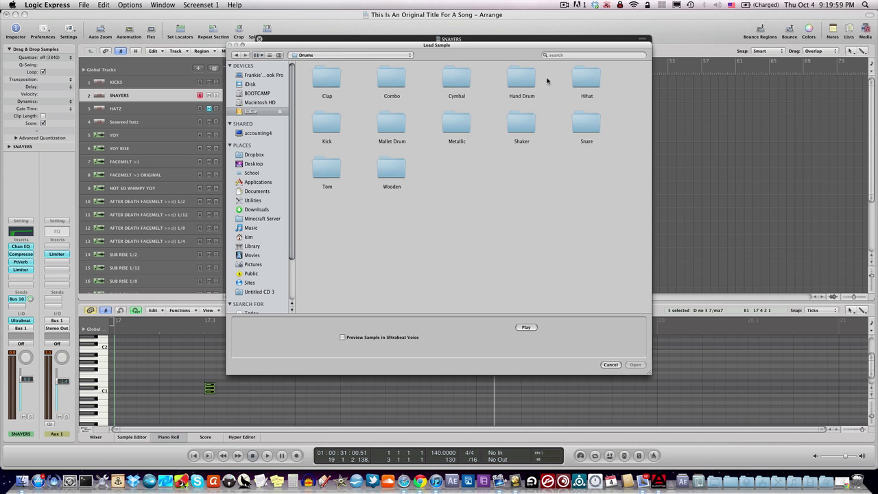
{"action": "double_click", "coordinate": [328, 81]}
Step: Audition several clap samples in the Clap folder and load Clap Apparat.wav into the Sample 04 voice
{"action": "left_click", "coordinate": [521, 123]}
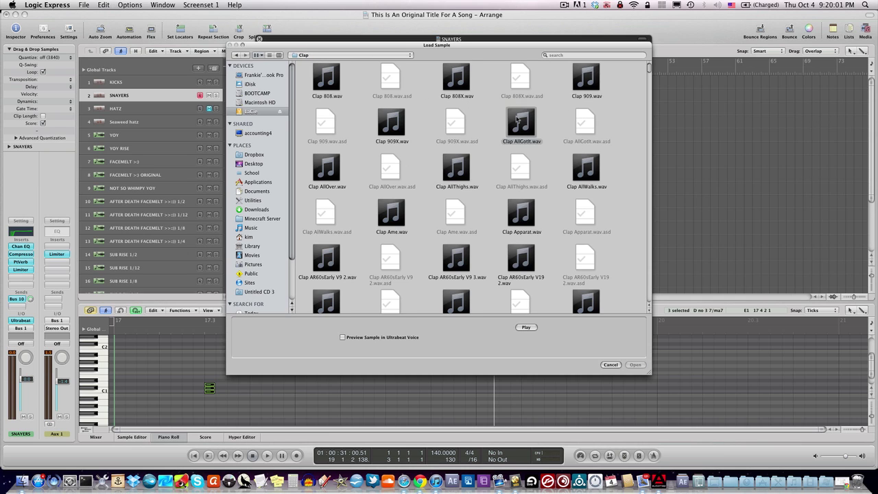
{"action": "left_click", "coordinate": [461, 170]}
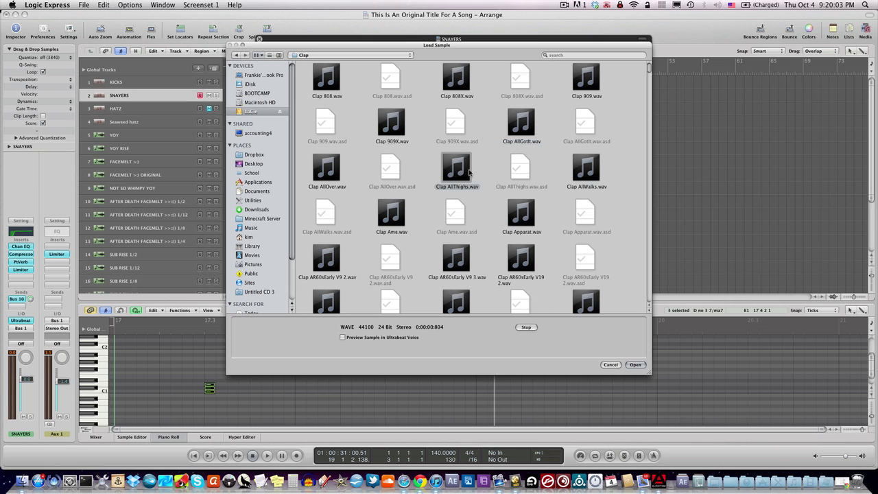
{"action": "left_click", "coordinate": [532, 215]}
{"action": "left_click", "coordinate": [587, 168]}
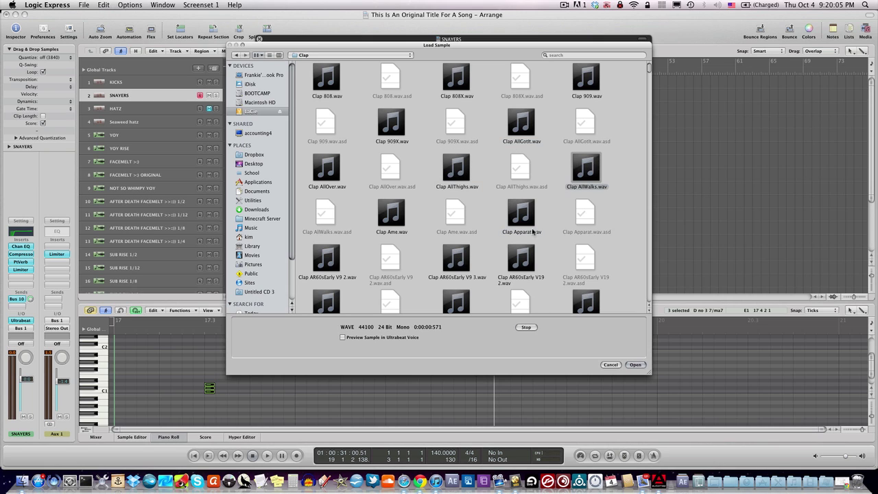
{"action": "left_click", "coordinate": [521, 218]}
{"action": "left_click", "coordinate": [521, 261]}
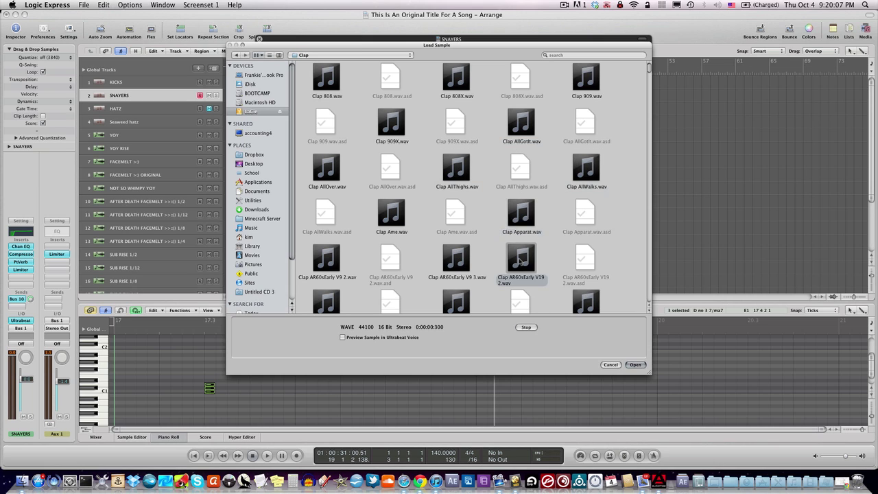
{"action": "left_click", "coordinate": [527, 211]}
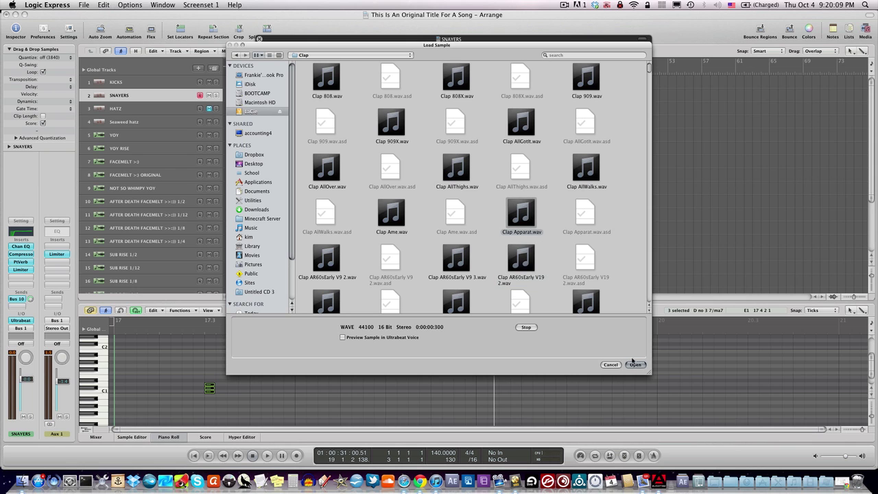
{"action": "left_click", "coordinate": [635, 364]}
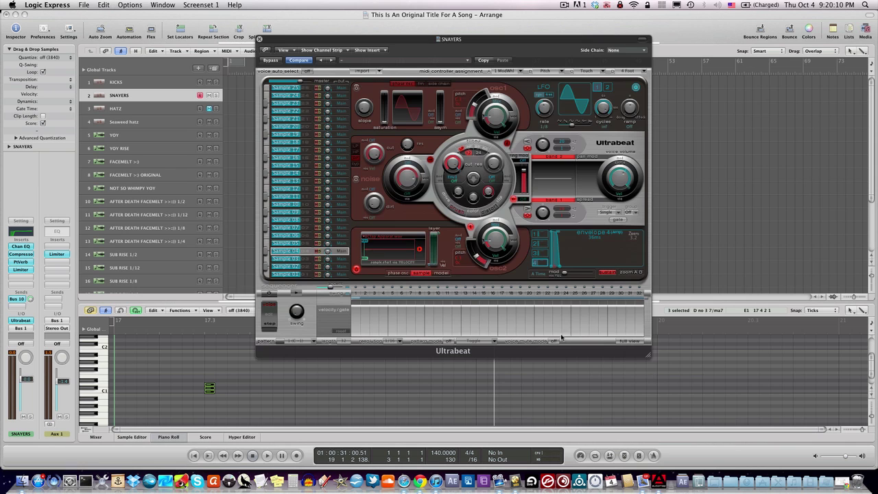
Step: Browse the Clap folder for another clap and load Clap 808X.wav into the Sample 05 voice
{"action": "left_click", "coordinate": [377, 243]}
{"action": "left_click", "coordinate": [388, 240]}
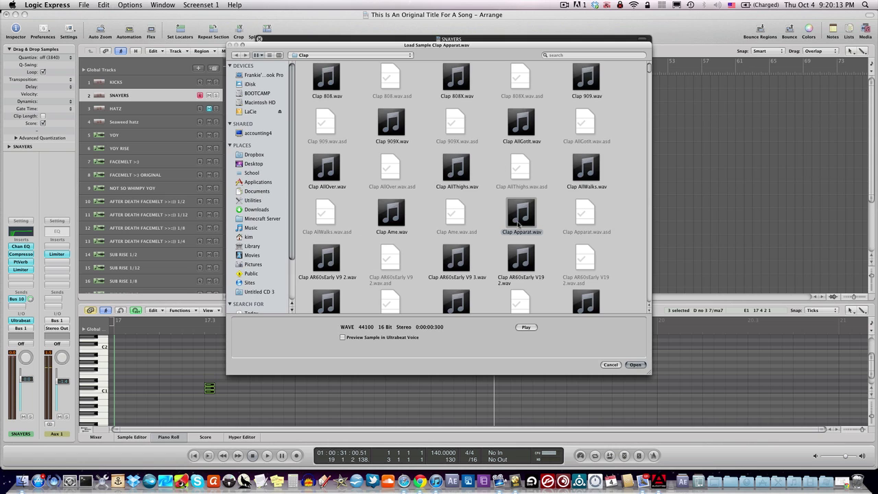
{"action": "scroll", "coordinate": [469, 231], "scroll_direction": "down", "scroll_amount": 5}
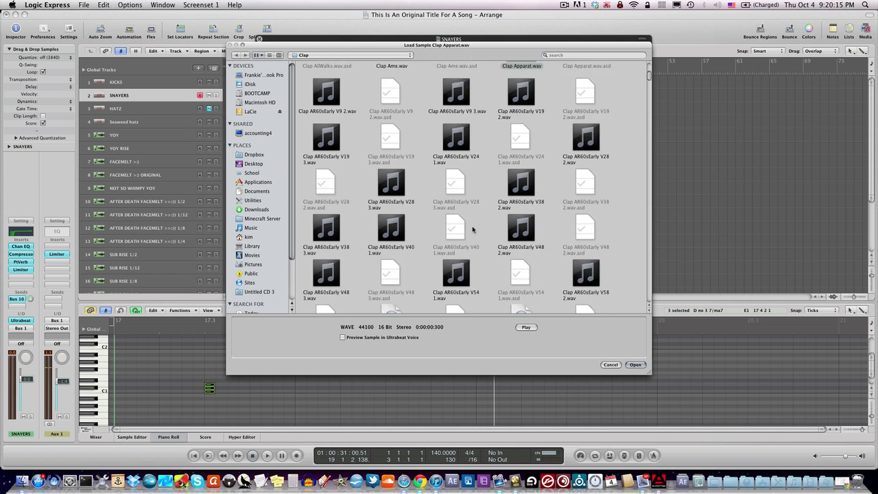
{"action": "scroll", "coordinate": [473, 227], "scroll_direction": "down", "scroll_amount": 7}
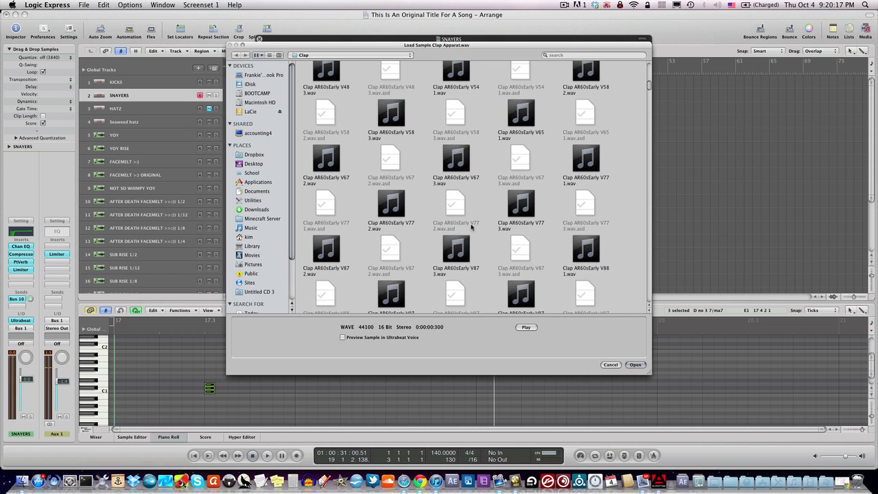
{"action": "scroll", "coordinate": [471, 227], "scroll_direction": "down", "scroll_amount": 10}
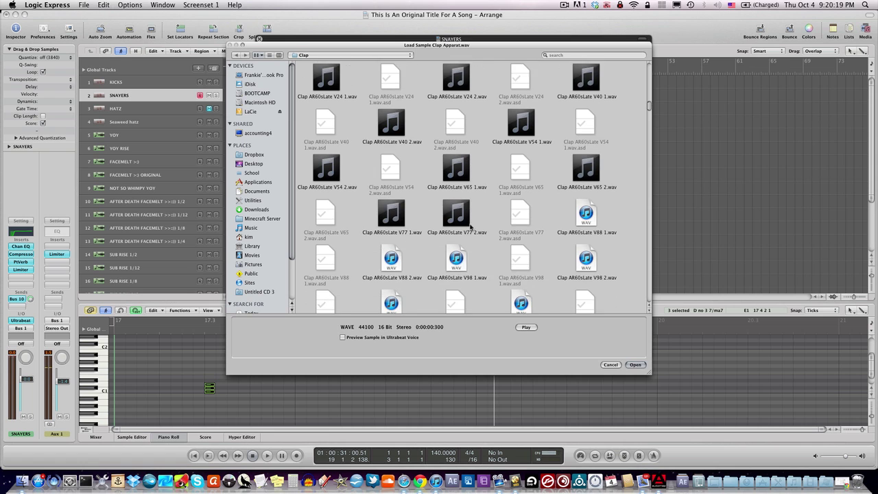
{"action": "scroll", "coordinate": [470, 227], "scroll_direction": "down", "scroll_amount": 10}
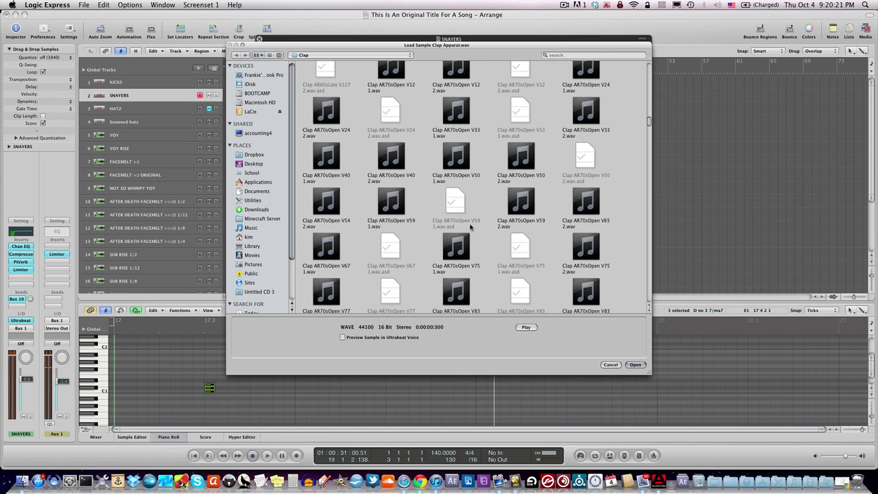
{"action": "scroll", "coordinate": [470, 227], "scroll_direction": "down", "scroll_amount": 10}
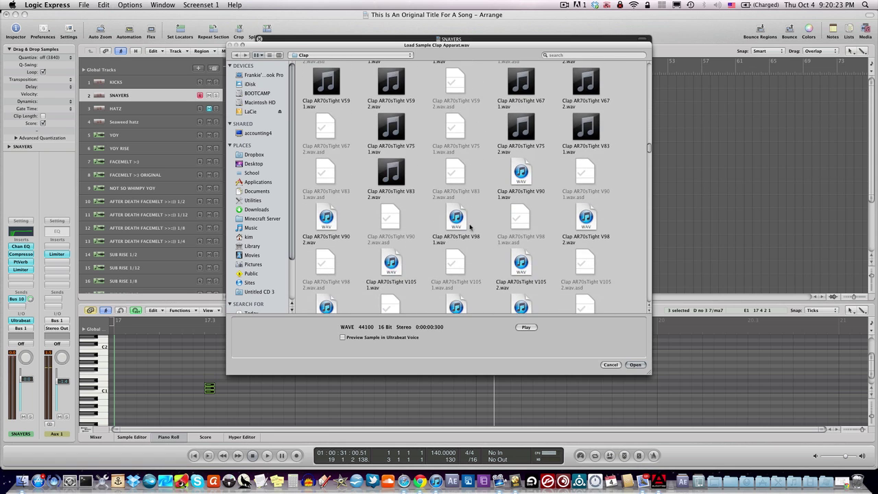
{"action": "scroll", "coordinate": [471, 227], "scroll_direction": "down", "scroll_amount": 5}
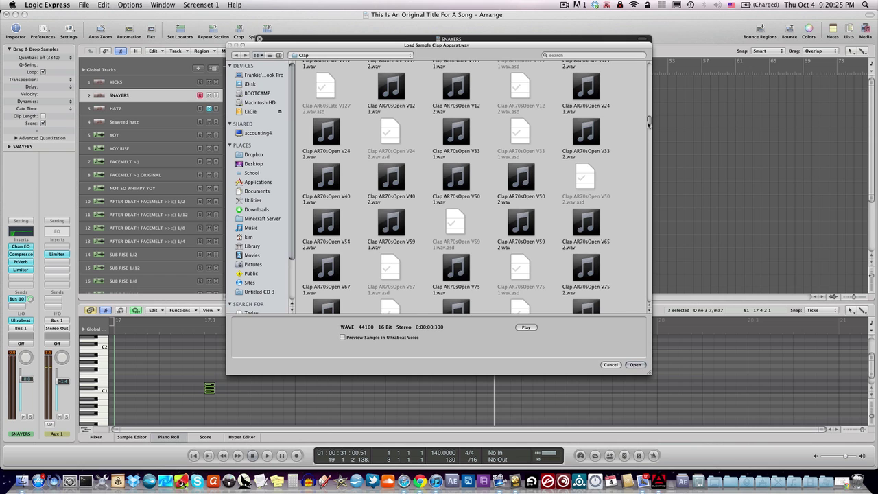
{"action": "left_click_drag", "start_coordinate": [649, 127], "coordinate": [650, 65]}
{"action": "left_click", "coordinate": [457, 77]}
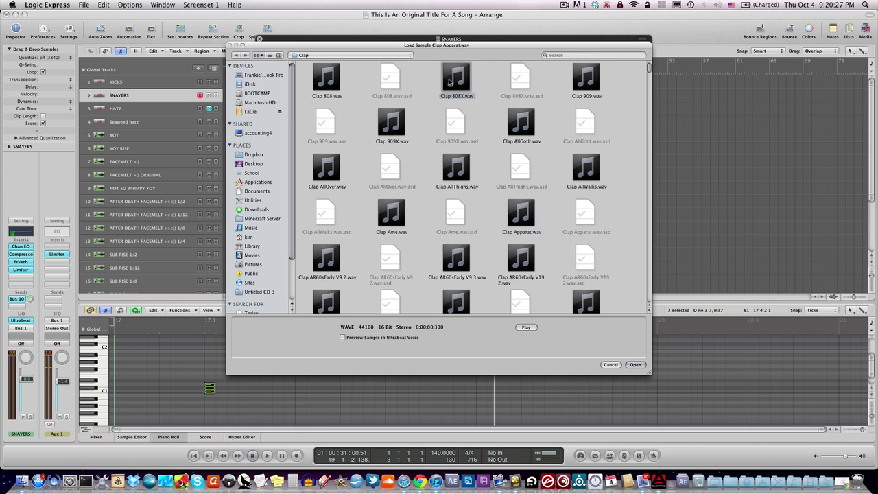
{"action": "left_click", "coordinate": [535, 327]}
{"action": "left_click", "coordinate": [634, 364]}
Step: Audition the 808 and 909 claps, load Clap 909X.wav into the Sample 05 voice, and close Ultrabeat
{"action": "left_click", "coordinate": [372, 241]}
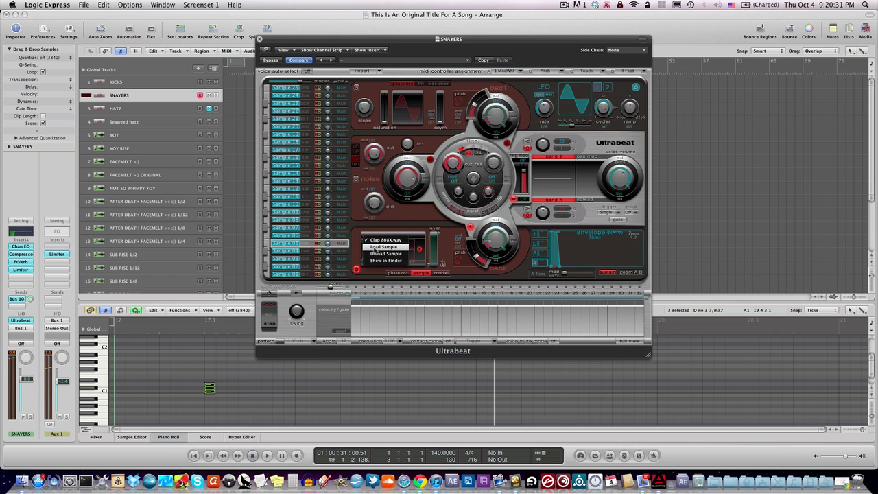
{"action": "left_click", "coordinate": [374, 247]}
{"action": "left_click", "coordinate": [326, 81]}
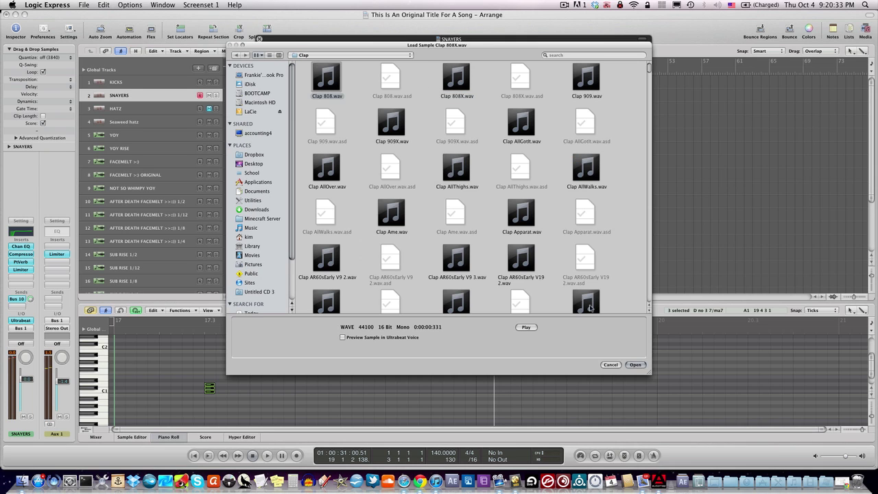
{"action": "left_click", "coordinate": [527, 327]}
{"action": "left_click", "coordinate": [457, 77]}
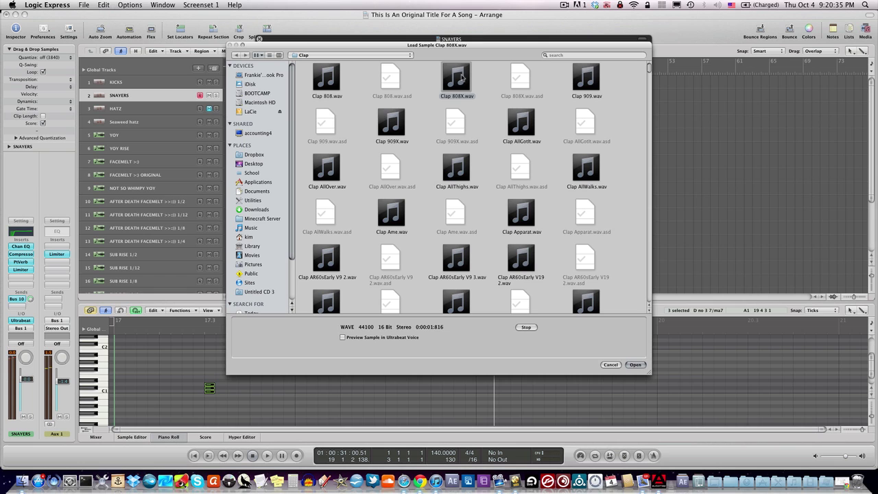
{"action": "left_click", "coordinate": [580, 69]}
{"action": "left_click", "coordinate": [389, 131]}
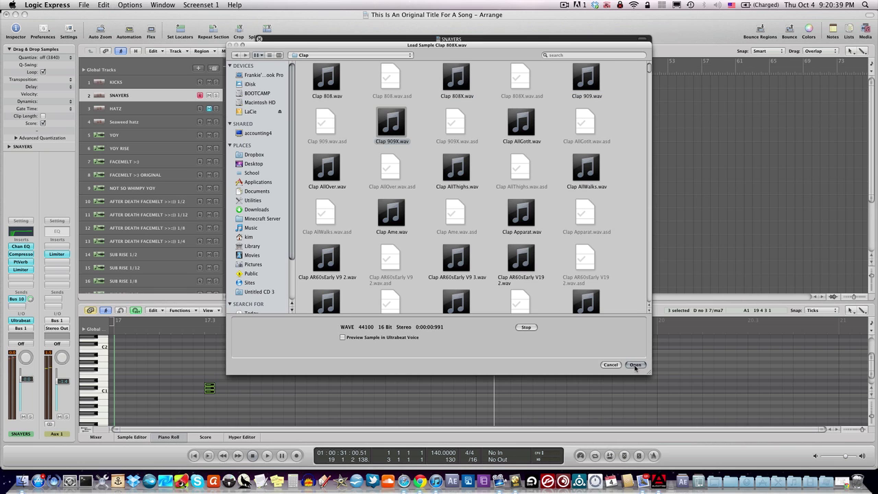
{"action": "left_click", "coordinate": [635, 365]}
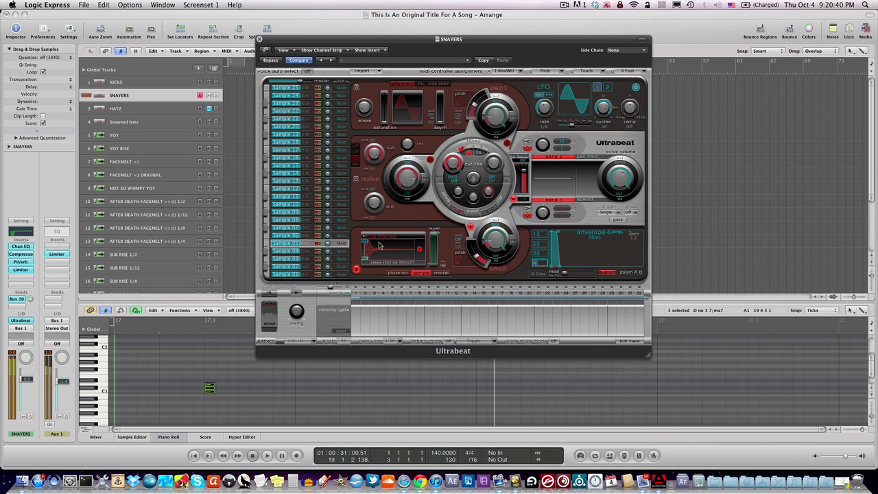
{"action": "left_click", "coordinate": [268, 244]}
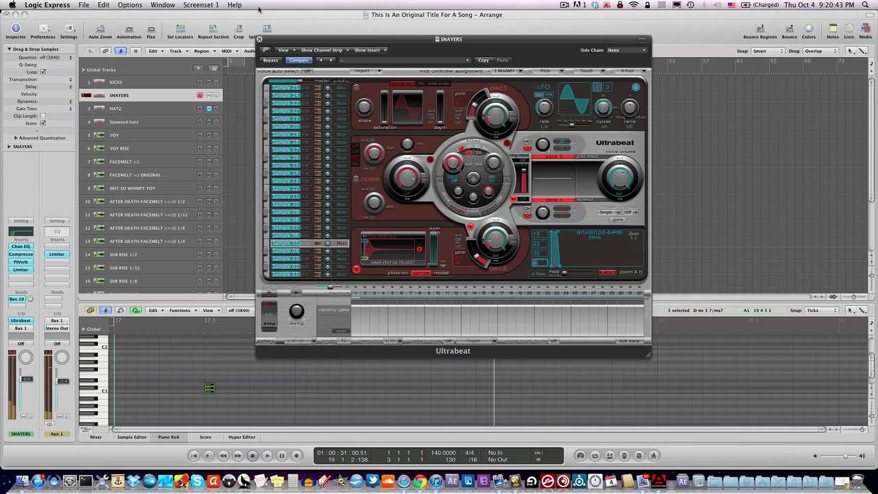
{"action": "left_click", "coordinate": [259, 39]}
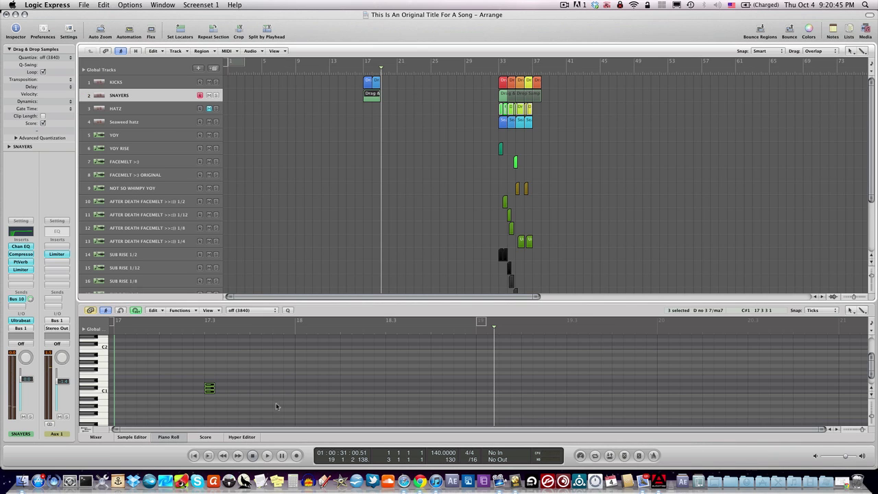
Step: Copy the note stack from 17.3 to 18.3, reduce both stacks to the C1 note, and play from bar 17
{"action": "left_click_drag", "start_coordinate": [276, 406], "coordinate": [392, 387]}
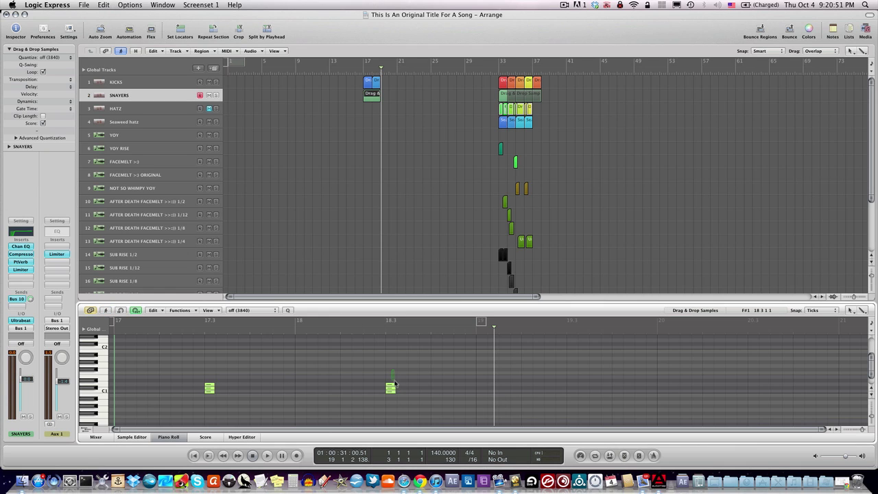
{"action": "left_click", "coordinate": [392, 392]}
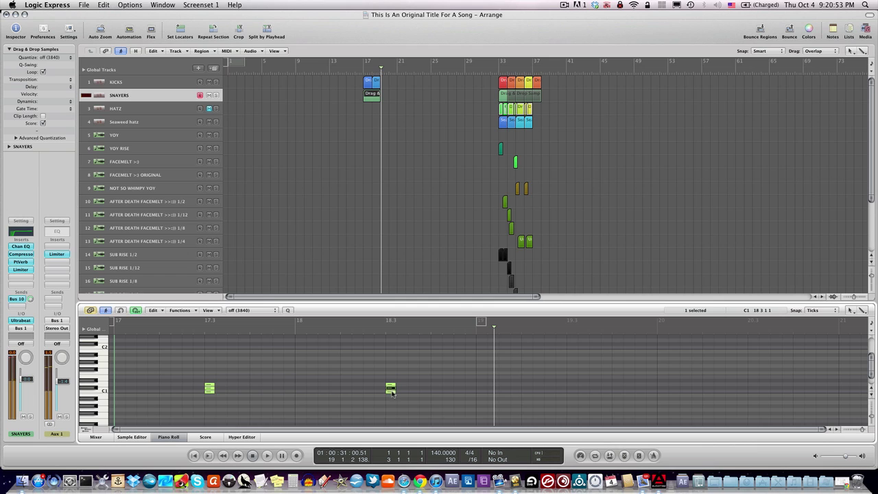
{"action": "left_click_drag", "start_coordinate": [405, 384], "coordinate": [209, 395]}
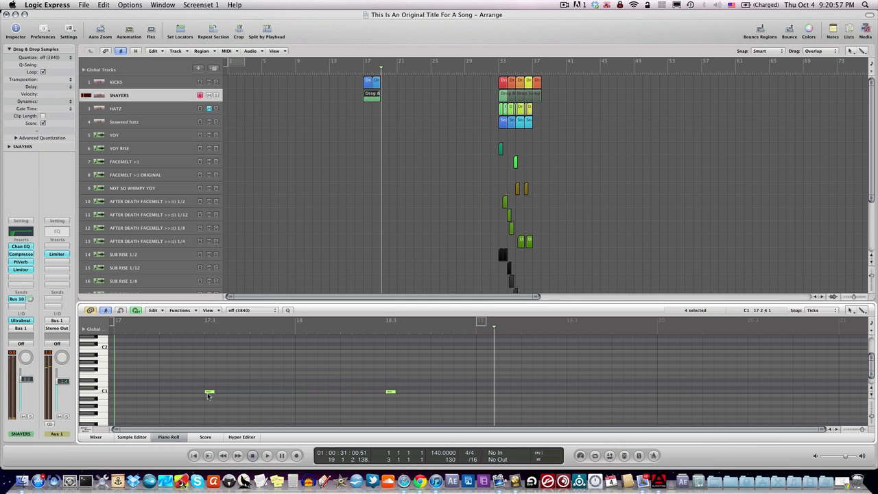
{"action": "double_click", "coordinate": [364, 71]}
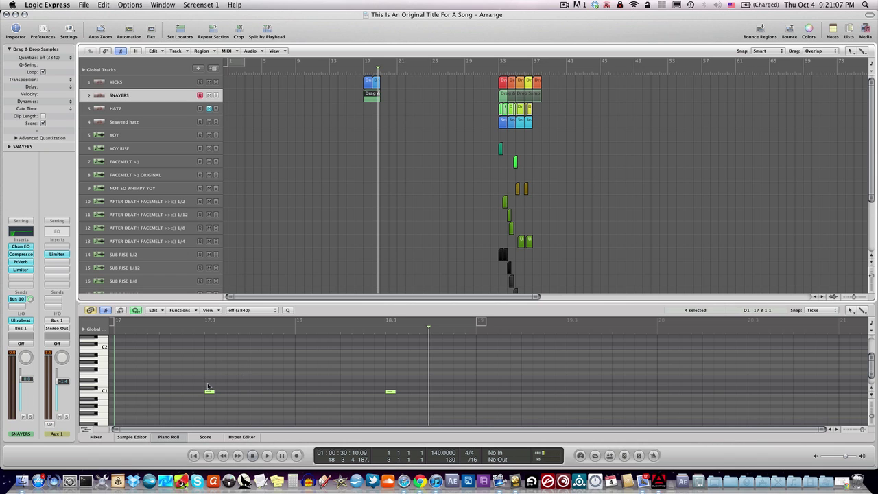
Step: Add a D#1 clap note at 17.3 and an E1 clap note at 18.3, and play them from bar 17
{"action": "left_click_drag", "start_coordinate": [206, 382], "coordinate": [338, 381]}
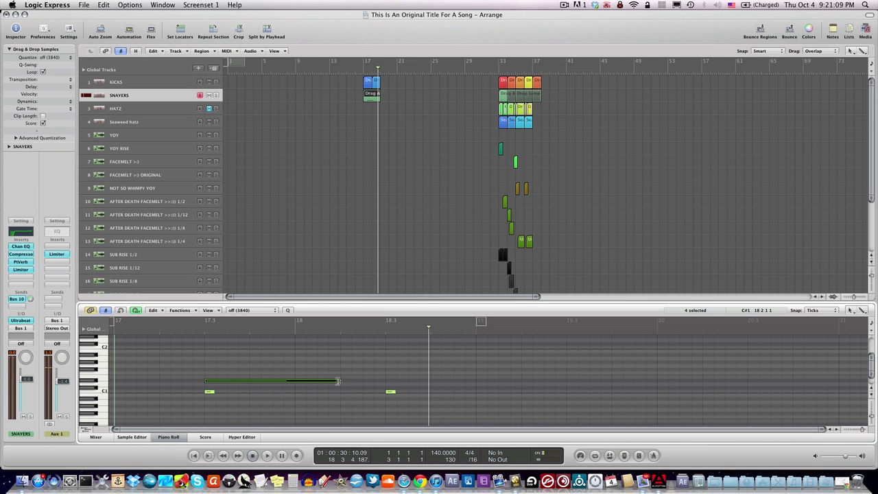
{"action": "mouse_move", "coordinate": [280, 384]}
{"action": "left_mouse_down"}
{"action": "mouse_move", "coordinate": [210, 382]}
{"action": "mouse_move", "coordinate": [391, 380]}
{"action": "left_mouse_up"}
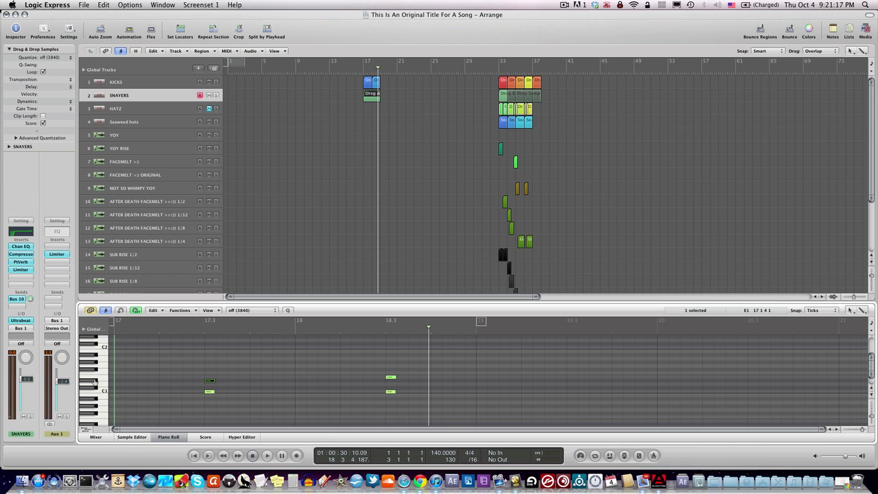
{"action": "left_click", "coordinate": [95, 382]}
{"action": "left_click", "coordinate": [104, 377]}
{"action": "double_click", "coordinate": [364, 69]}
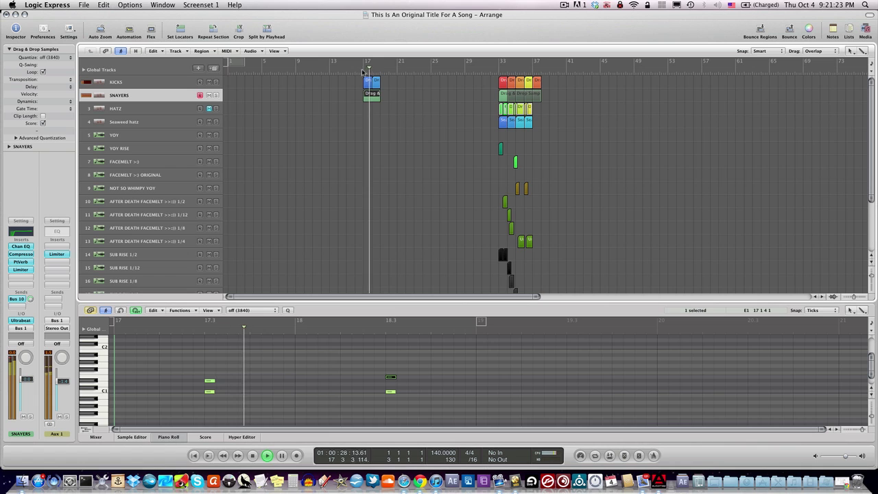
Step: Lengthen envelope 4 of the Sample 05 and Sample 04 voices in the SNAYERS track's Ultrabeat, and close the instrument
{"action": "left_click", "coordinate": [19, 320]}
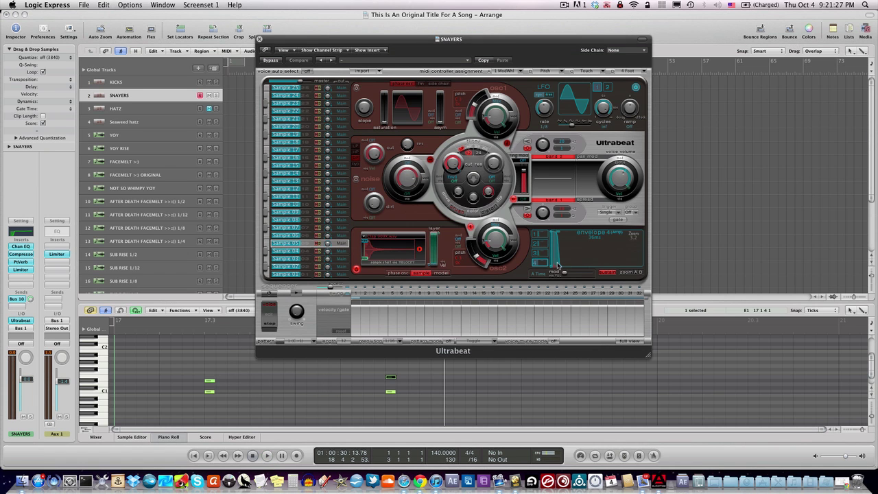
{"action": "left_click_drag", "start_coordinate": [571, 269], "coordinate": [598, 269]}
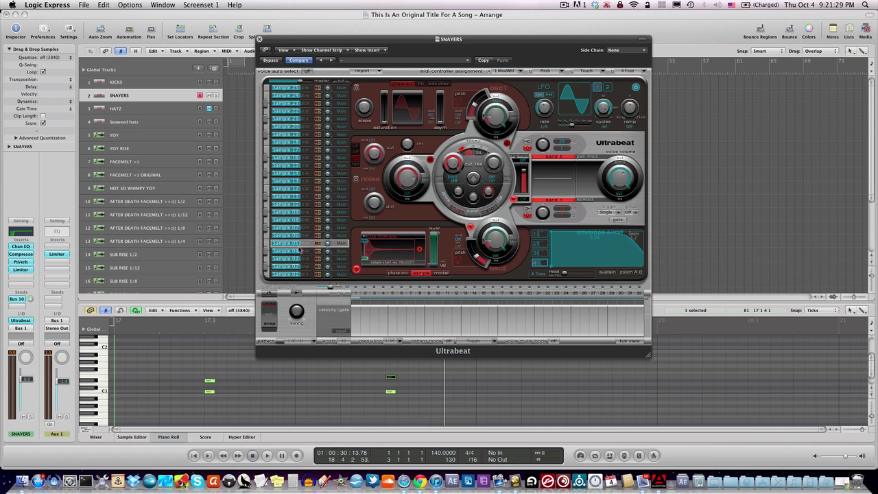
{"action": "left_click", "coordinate": [300, 250]}
{"action": "left_click", "coordinate": [607, 274]}
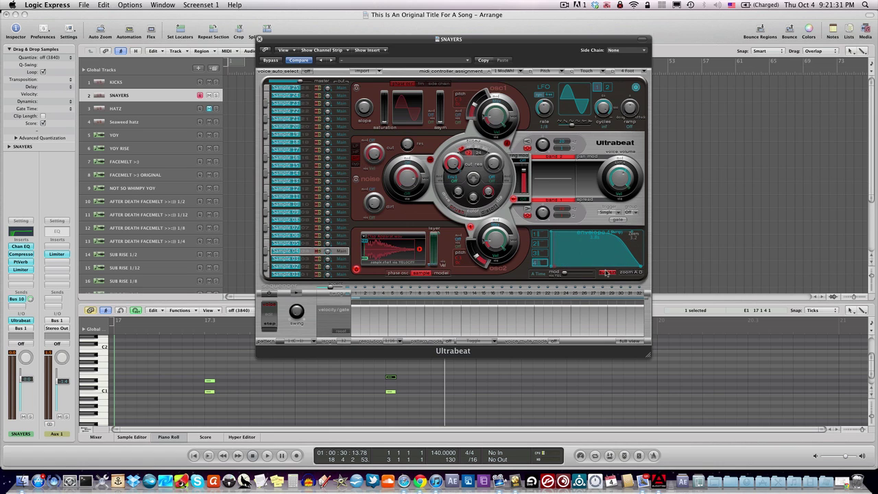
{"action": "left_click", "coordinate": [259, 39]}
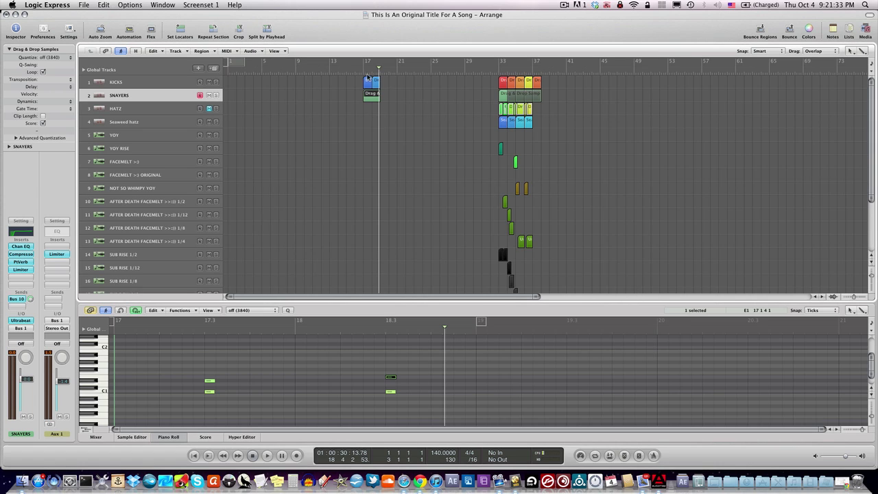
Step: Listen to the kicks and layered claps from bar 17
{"action": "left_click", "coordinate": [364, 71]}
{"action": "key", "text": "space"}
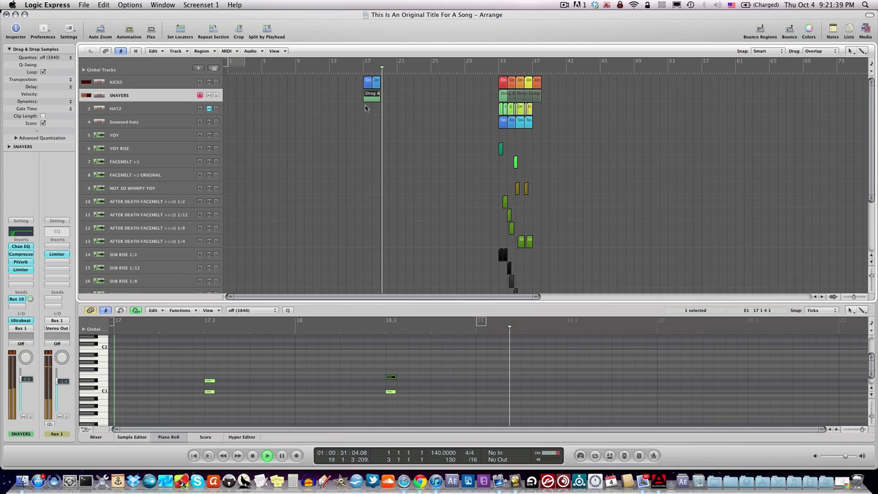
{"action": "left_click", "coordinate": [363, 73]}
Step: Select the two KICKS regions between bars 17 and 19 and stop playback
{"action": "left_click_drag", "start_coordinate": [416, 115], "coordinate": [371, 81]}
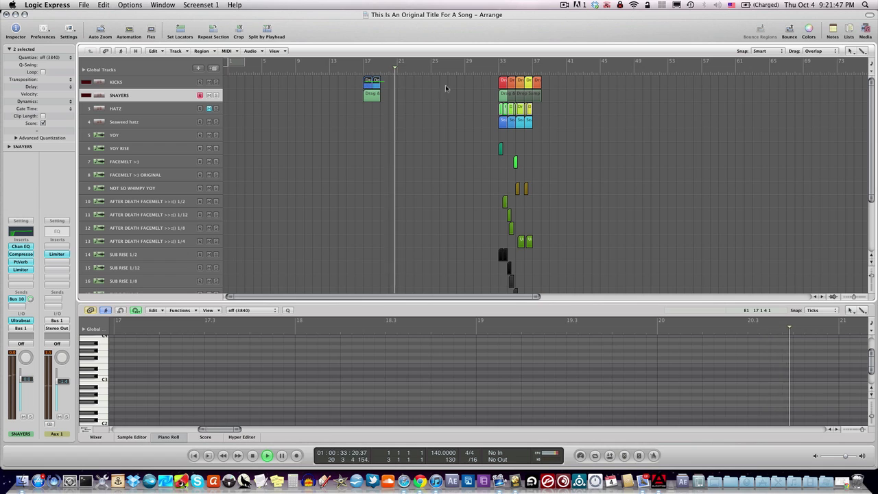
{"action": "left_click", "coordinate": [377, 97]}
{"action": "key", "text": "space"}
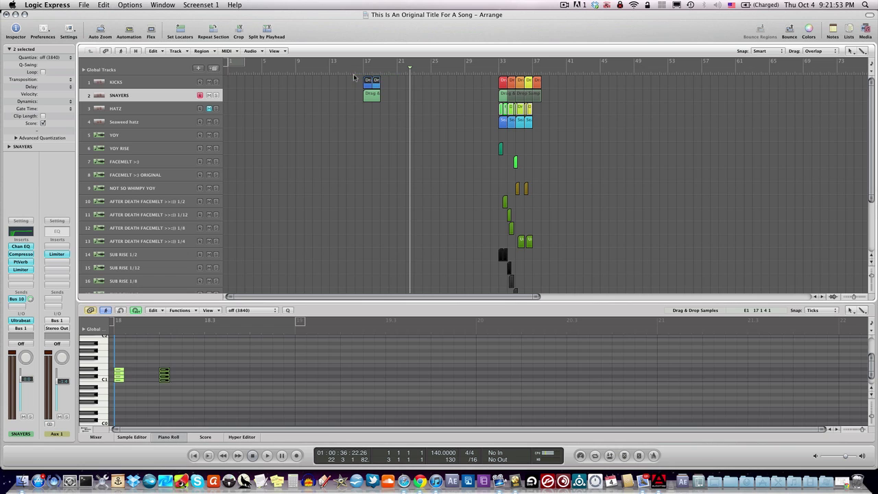
Step: Repeat the two KICKS regions from bar 19 to bar 29, and loop the SNAYERS clap region to the same bar
{"action": "left_click", "coordinate": [357, 77]}
{"action": "left_click_drag", "start_coordinate": [368, 81], "coordinate": [453, 87]}
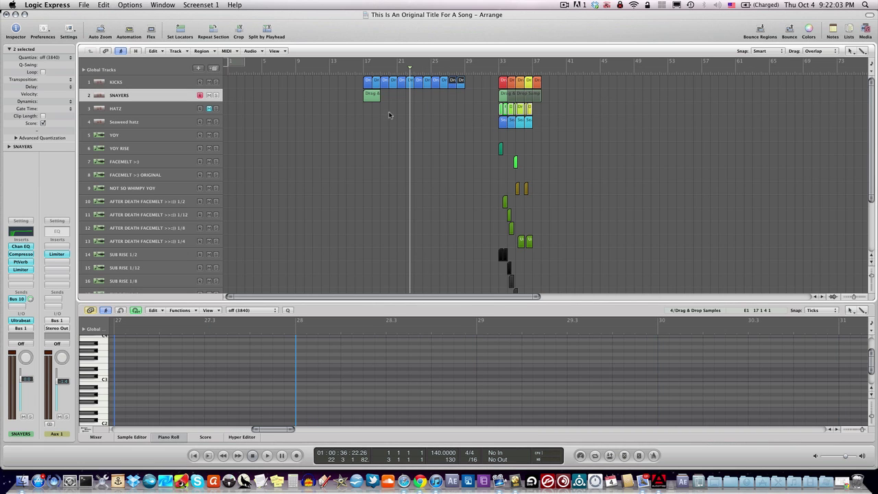
{"action": "left_click", "coordinate": [375, 96]}
{"action": "left_click_drag", "start_coordinate": [403, 95], "coordinate": [466, 104]}
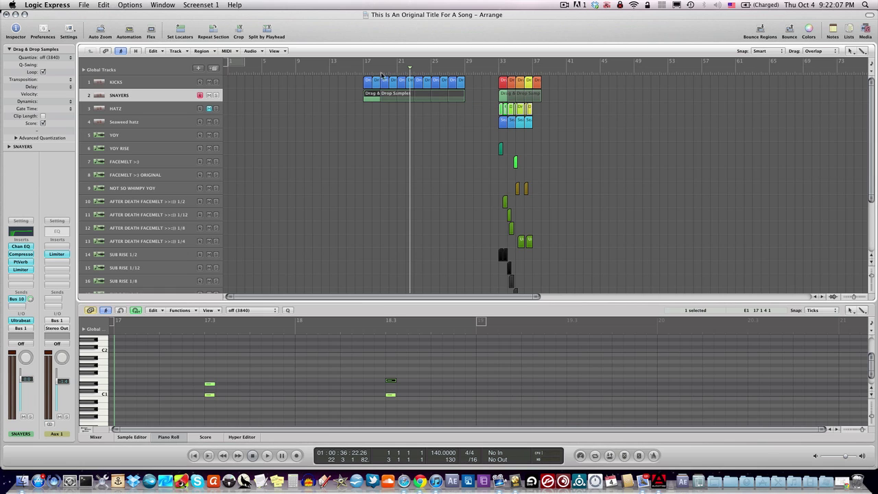
Step: Listen to the extended kicks and looped claps from bar 17, and stop playback
{"action": "left_click", "coordinate": [361, 70]}
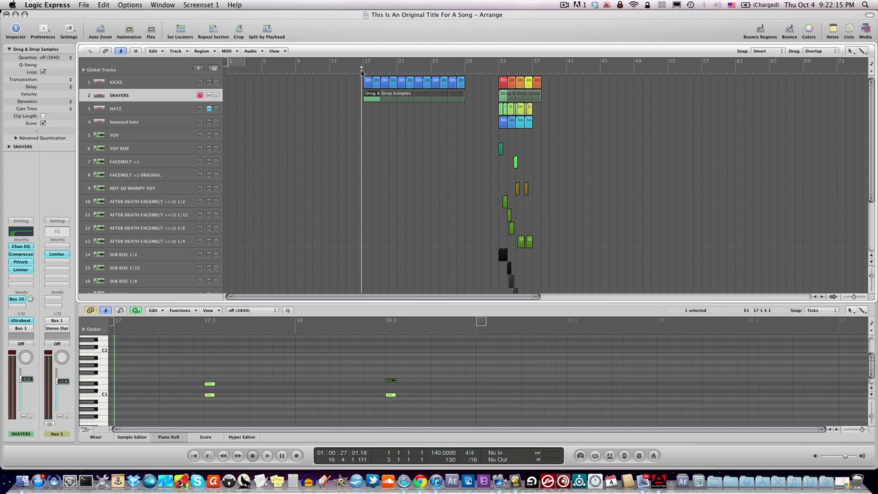
{"action": "key", "text": "space"}
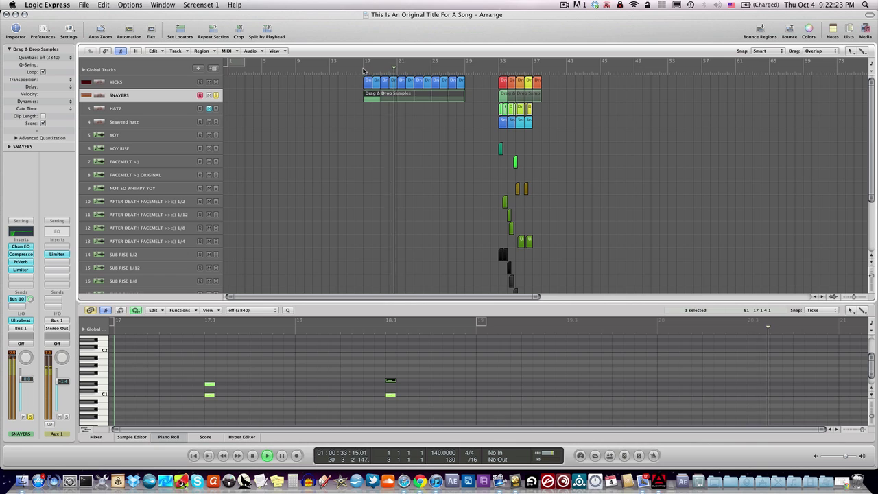
{"action": "left_click", "coordinate": [362, 68]}
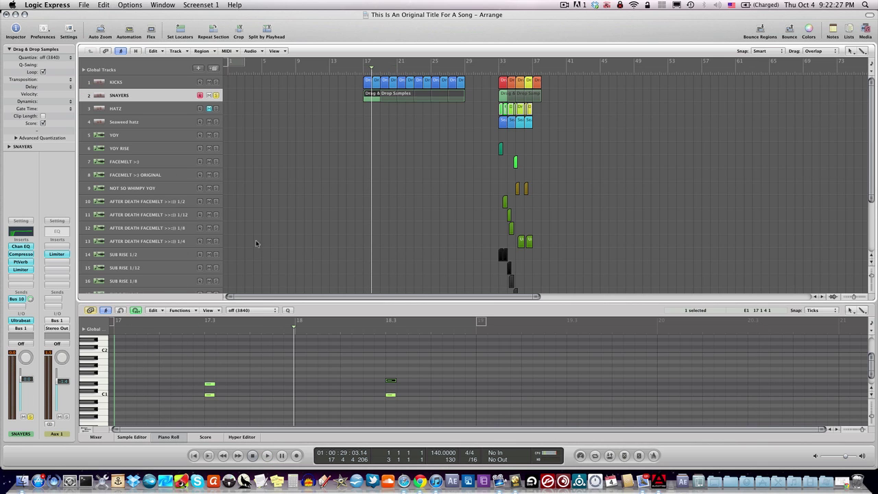
{"action": "left_click", "coordinate": [21, 320]}
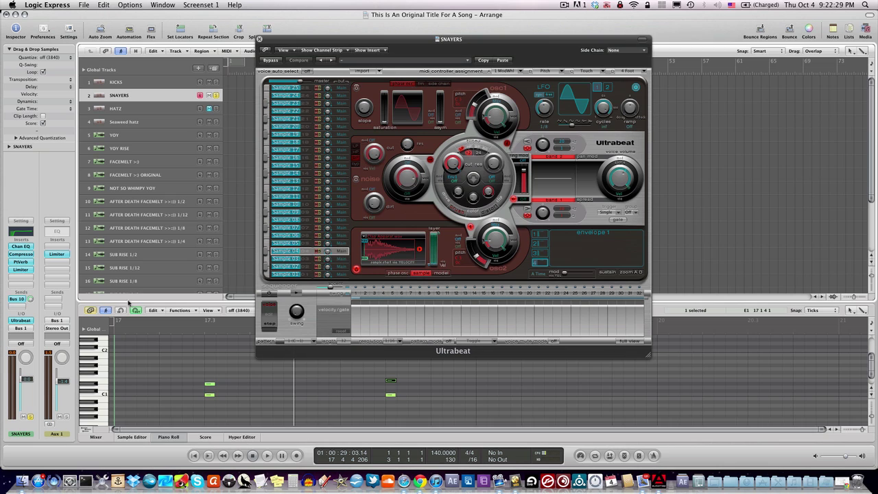
{"action": "left_click", "coordinate": [293, 242]}
{"action": "left_click", "coordinate": [292, 228]}
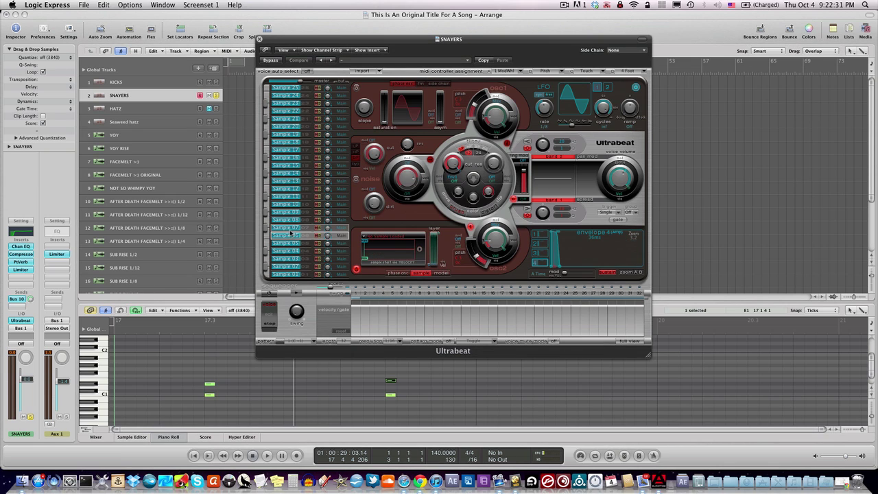
{"action": "left_click", "coordinate": [389, 238]}
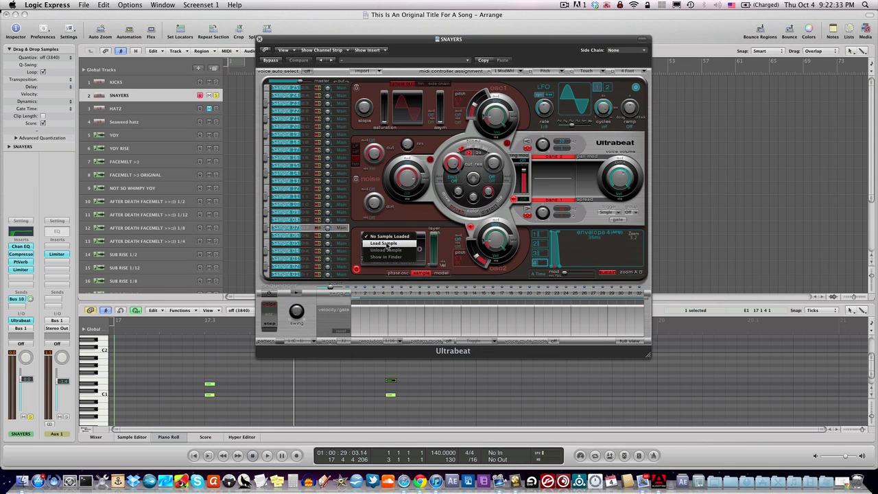
{"action": "left_click", "coordinate": [382, 244]}
{"action": "left_click", "coordinate": [611, 365]}
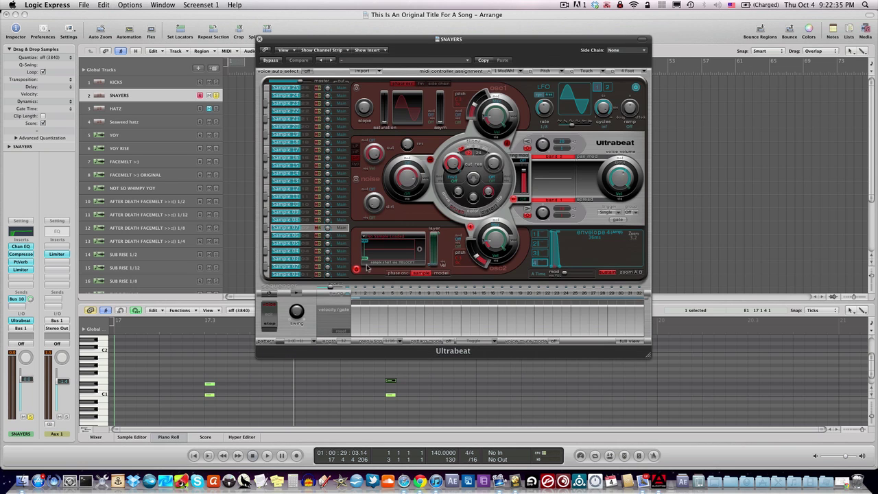
{"action": "left_click", "coordinate": [327, 251]}
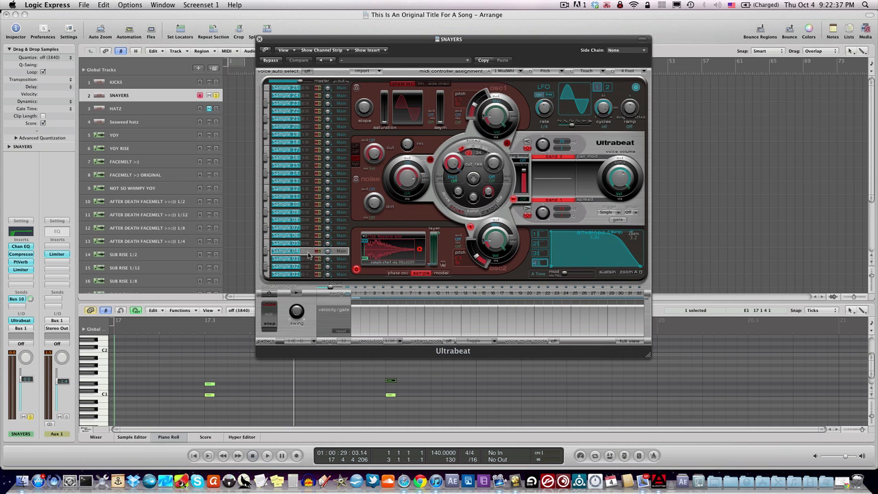
Step: Close the instrument, play the beat from bar 17, and audition the SNAYERS sounds just above C1 on the piano roll keyboard
{"action": "left_click", "coordinate": [195, 455]}
{"action": "left_click", "coordinate": [267, 455]}
{"action": "left_click", "coordinate": [260, 39]}
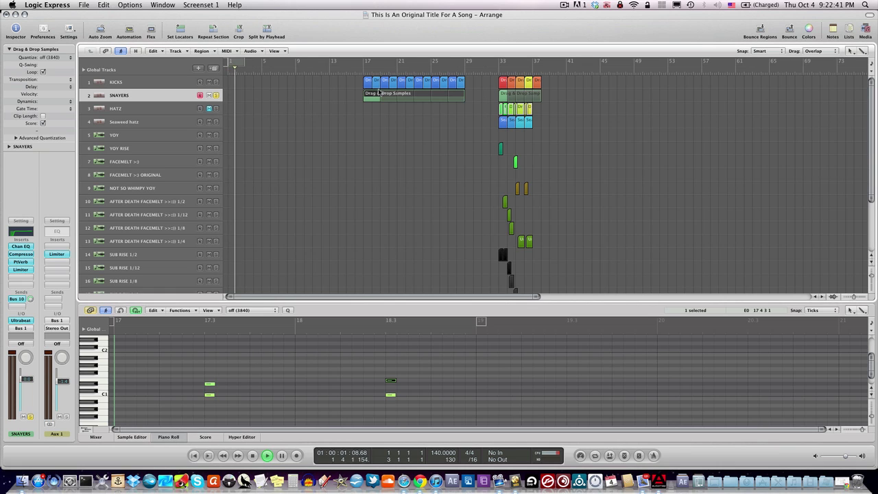
{"action": "left_click", "coordinate": [361, 69]}
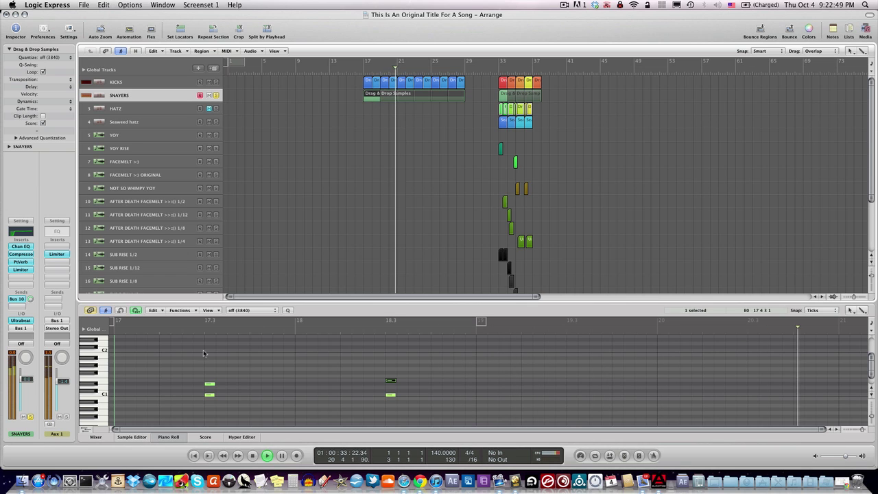
{"action": "left_click", "coordinate": [104, 376]}
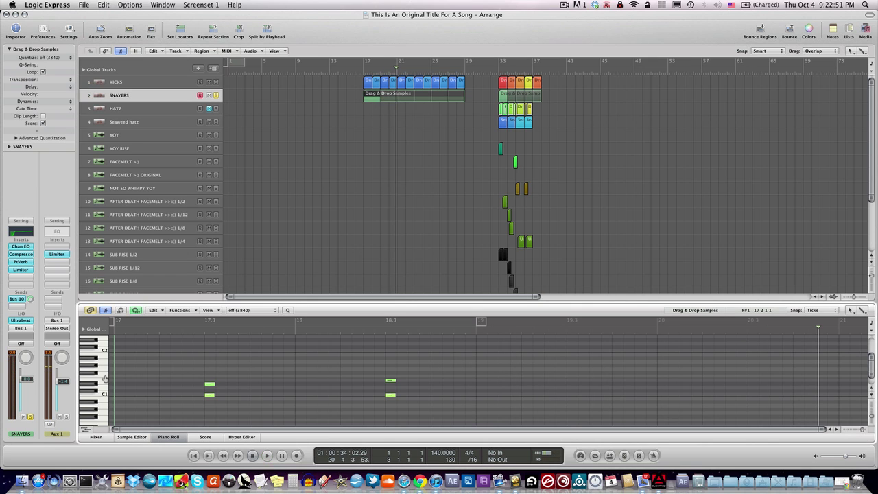
{"action": "left_click", "coordinate": [98, 380]}
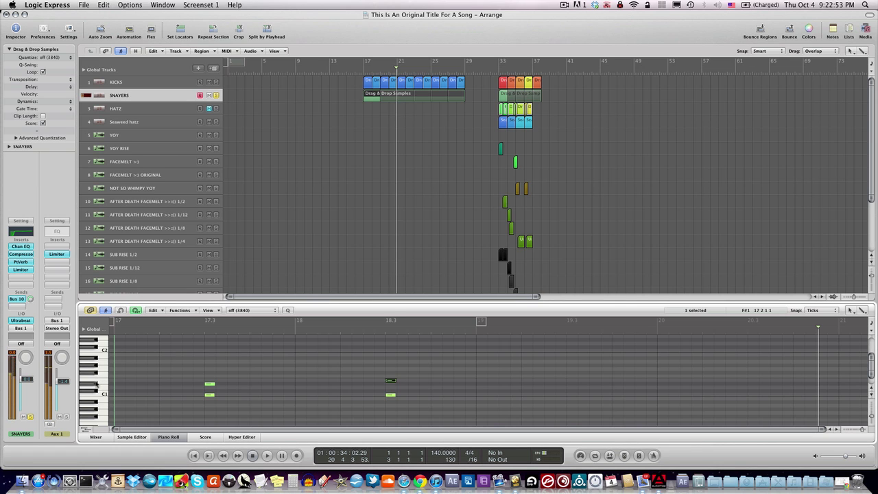
Step: Start loading a sample into the Sample 06 voice of the SNAYERS track's Ultrabeat, and browse to the Snare folder in Drums
{"action": "left_click", "coordinate": [29, 322]}
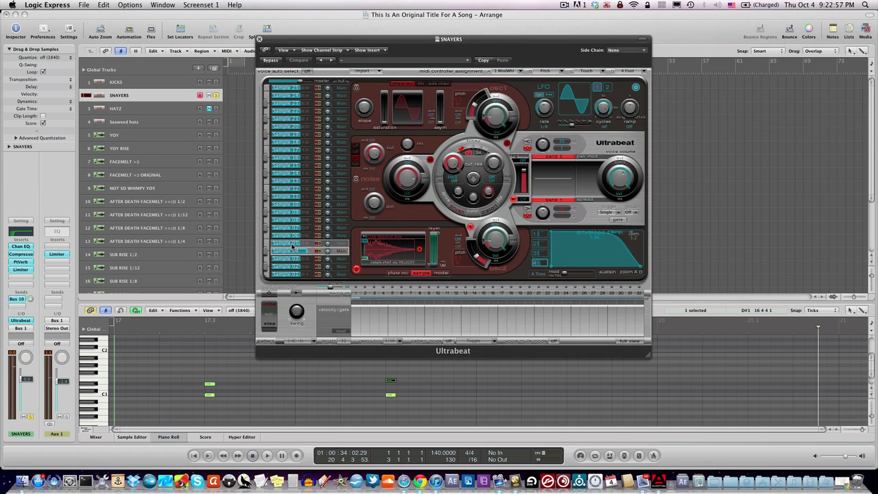
{"action": "left_click", "coordinate": [395, 242]}
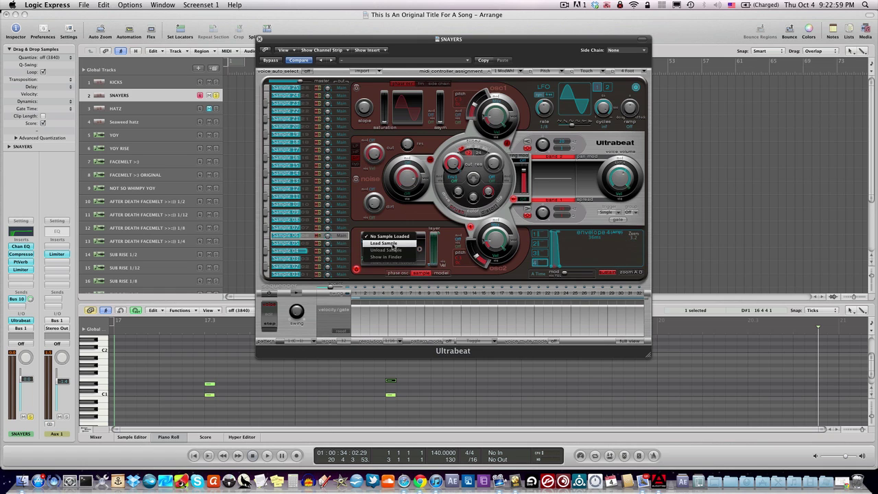
{"action": "left_click", "coordinate": [388, 250]}
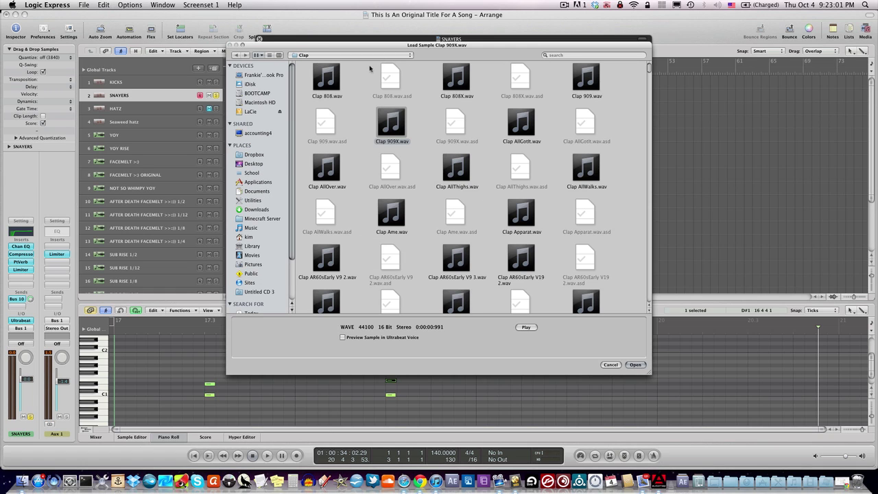
{"action": "left_click", "coordinate": [354, 55]}
{"action": "left_click", "coordinate": [347, 73]}
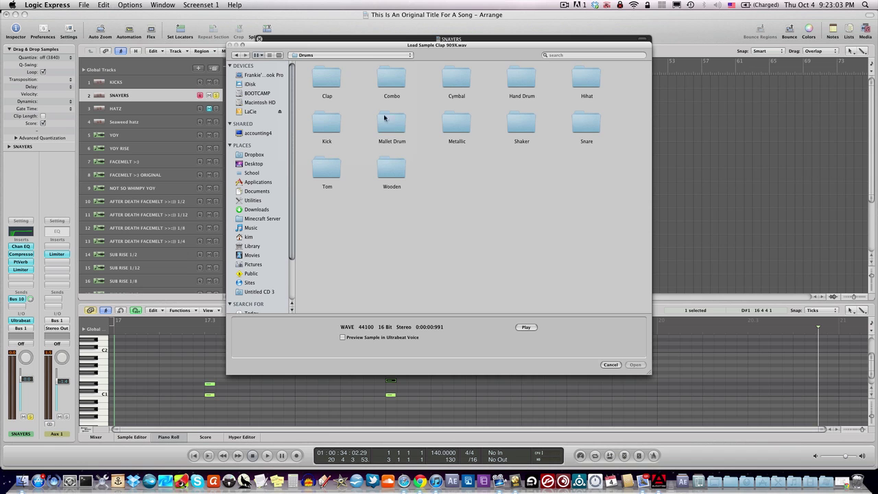
{"action": "double_click", "coordinate": [588, 122]}
Step: Browse the Snare folder and audition the Snare 808X samples
{"action": "left_click", "coordinate": [391, 120]}
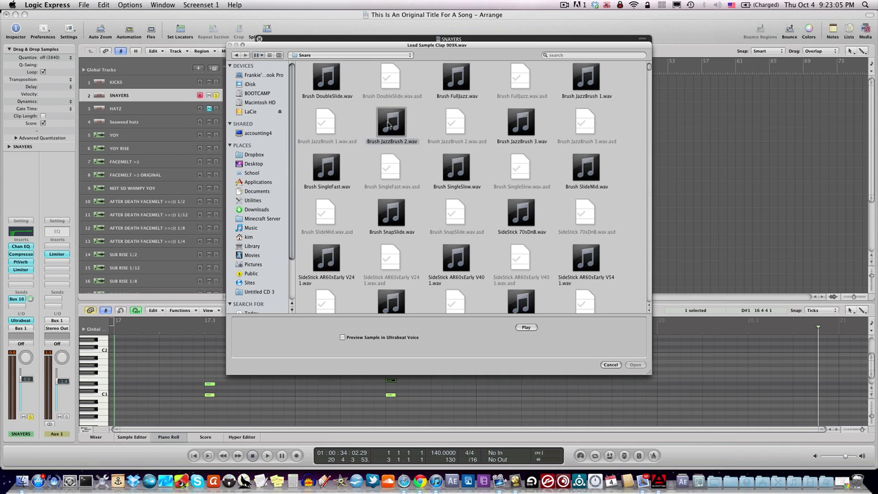
{"action": "scroll", "coordinate": [465, 189], "scroll_direction": "down", "scroll_amount": 2}
{"action": "scroll", "coordinate": [466, 189], "scroll_direction": "down", "scroll_amount": 6}
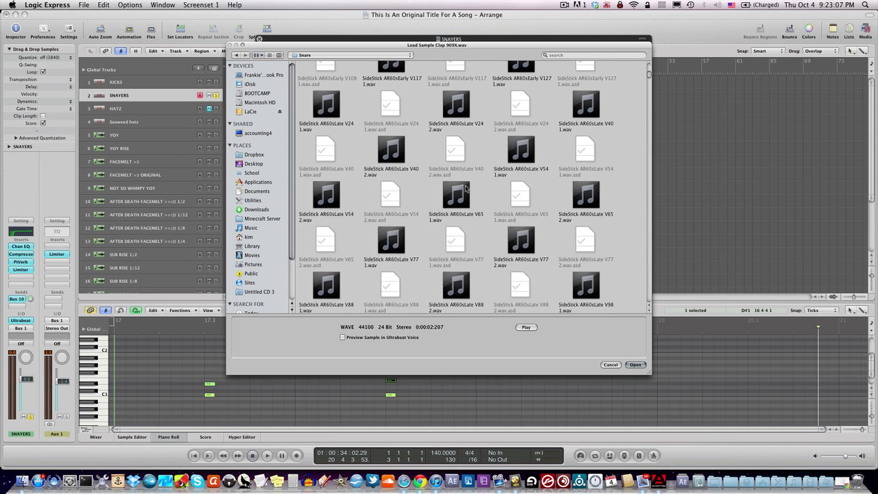
{"action": "scroll", "coordinate": [466, 189], "scroll_direction": "down", "scroll_amount": 10}
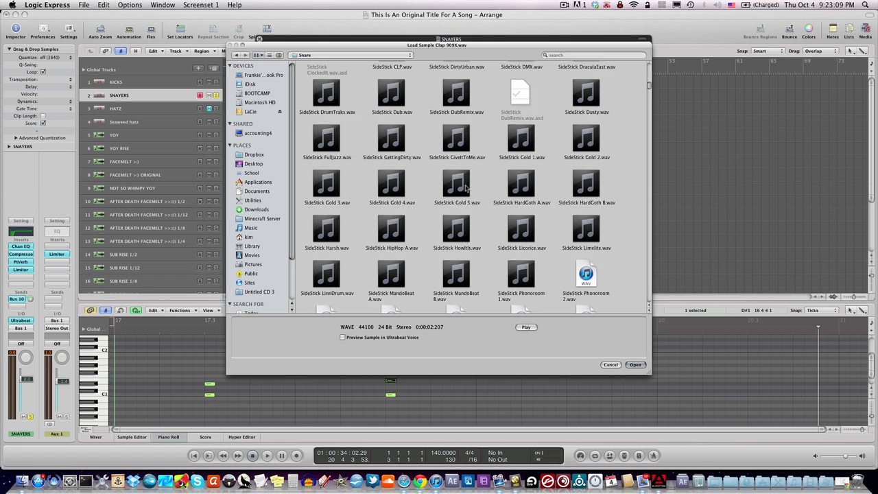
{"action": "scroll", "coordinate": [466, 188], "scroll_direction": "down", "scroll_amount": 8}
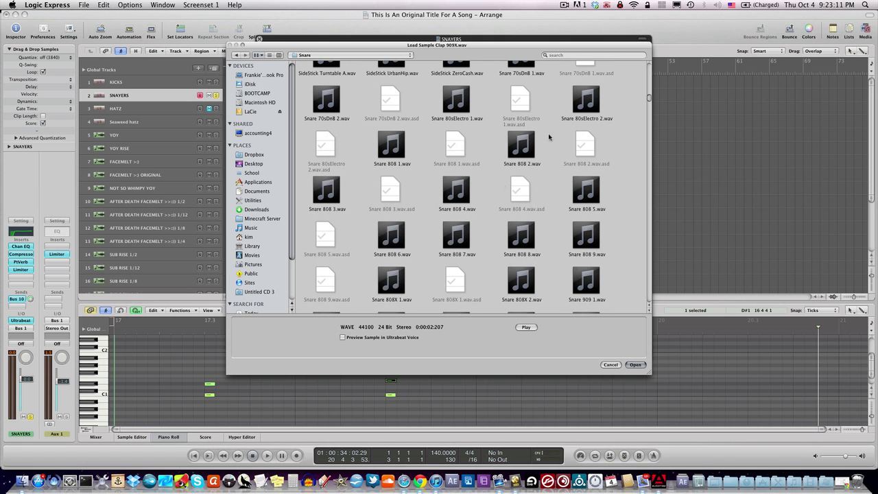
{"action": "scroll", "coordinate": [526, 125], "scroll_direction": "down", "scroll_amount": 3}
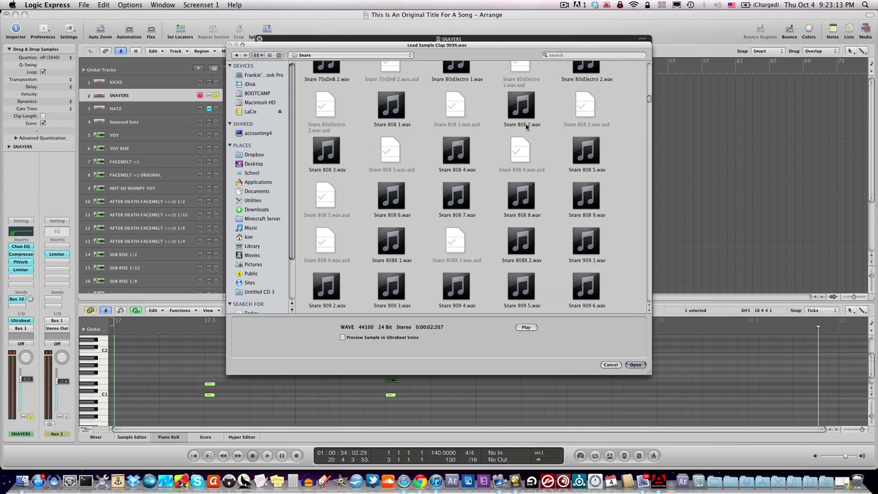
{"action": "left_click", "coordinate": [519, 244]}
{"action": "left_click", "coordinate": [392, 244]}
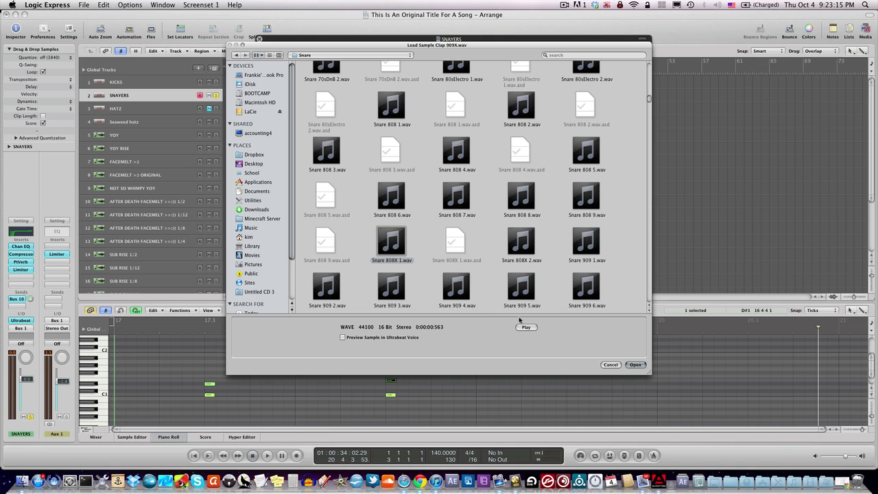
{"action": "left_click", "coordinate": [526, 255]}
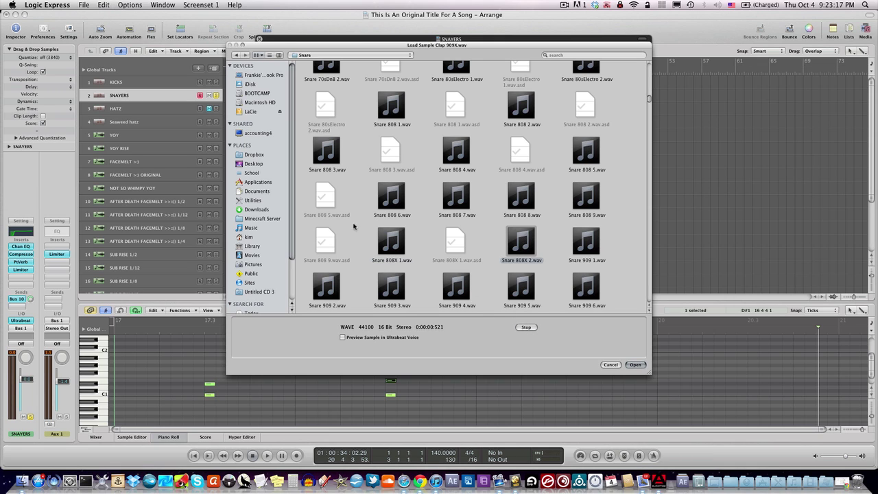
{"action": "scroll", "coordinate": [517, 264], "scroll_direction": "down", "scroll_amount": 5}
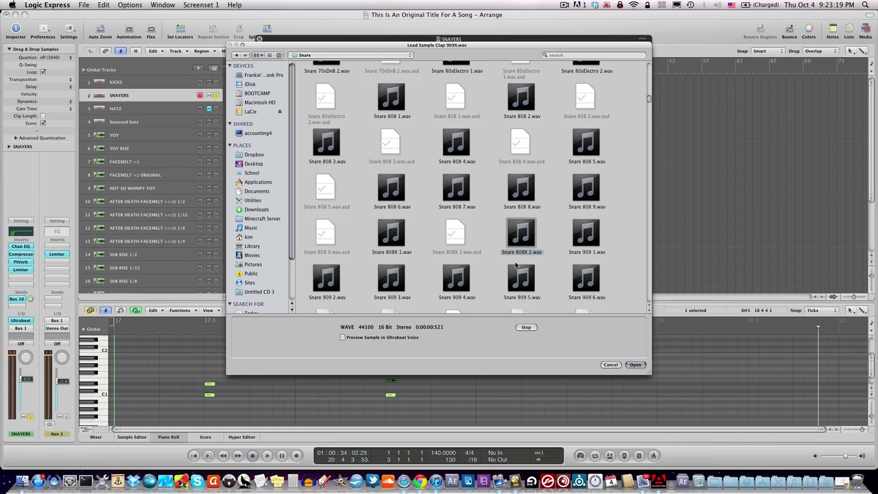
Step: Compare the Snare 909X and 808X samples, and load Snare 808X 1.wav into the Sample 06 voice
{"action": "left_click", "coordinate": [581, 217]}
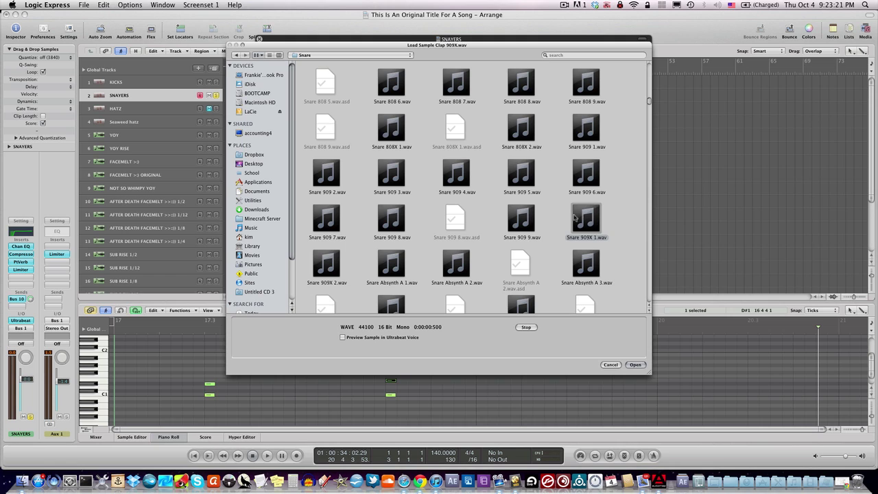
{"action": "left_click", "coordinate": [317, 269]}
{"action": "left_click", "coordinate": [584, 218]}
{"action": "left_click", "coordinate": [519, 139]}
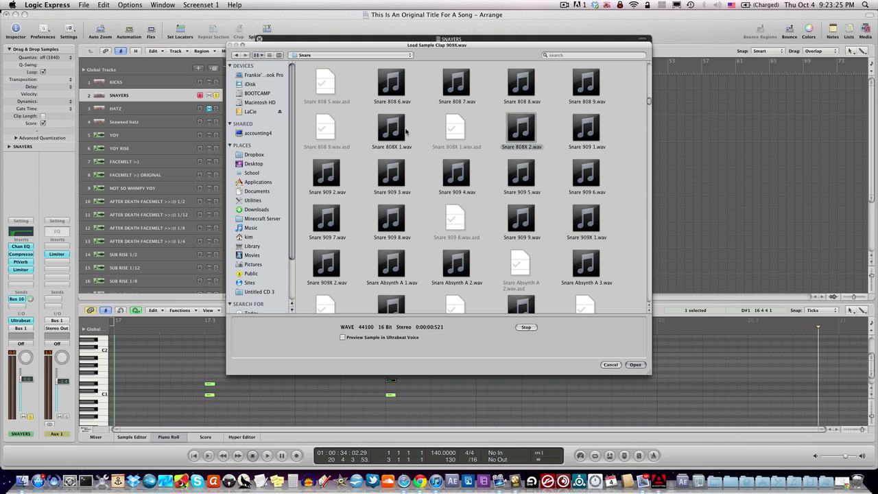
{"action": "left_click", "coordinate": [383, 130]}
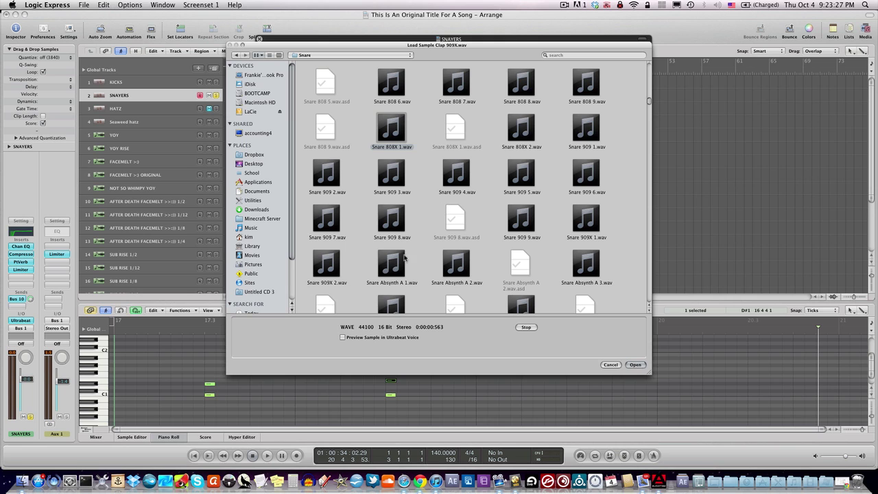
{"action": "left_click", "coordinate": [636, 364]}
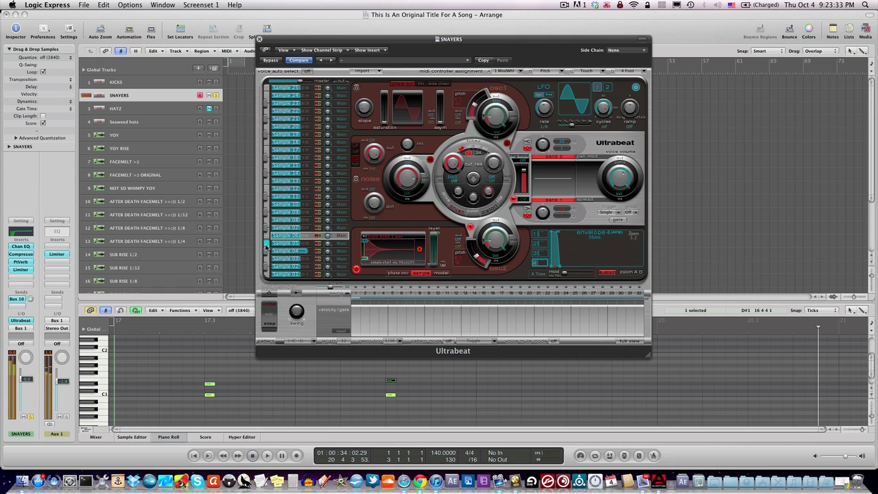
Step: Add an F1 snare note at 17.3 in the SNAYERS region, and lengthen envelope 4 of the Sample 06 voice
{"action": "left_click", "coordinate": [210, 378]}
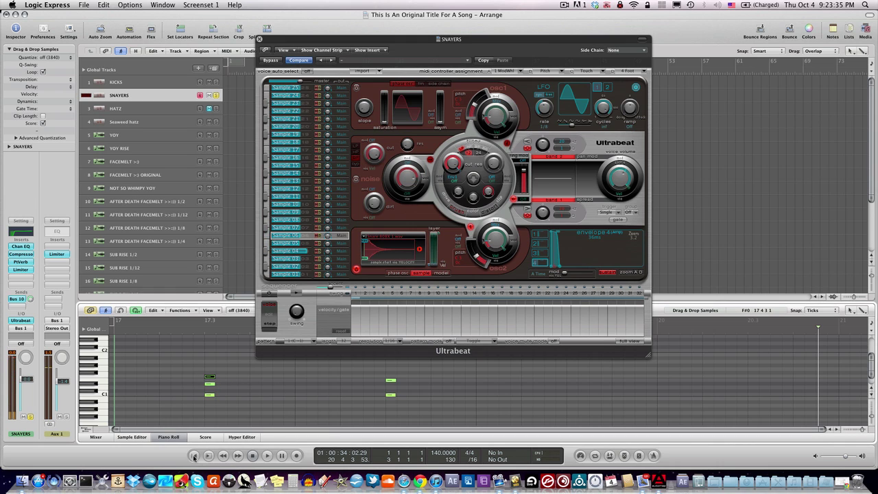
{"action": "key", "text": "Return"}
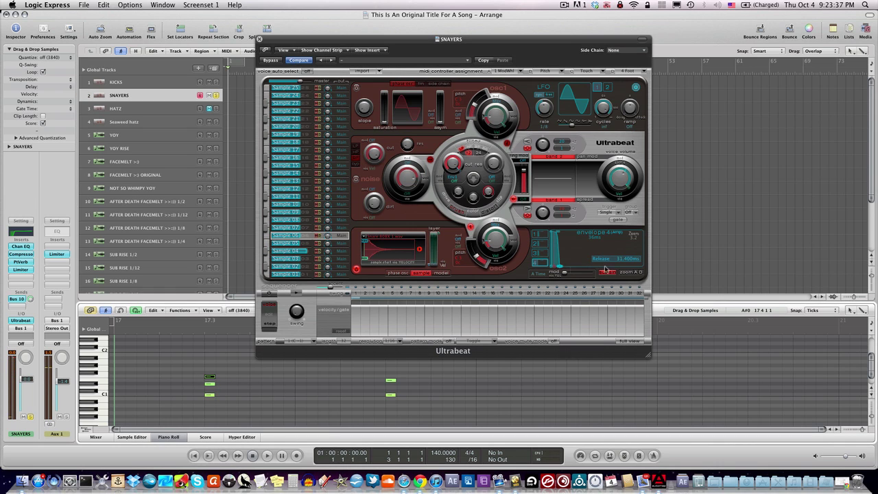
{"action": "left_click", "coordinate": [630, 272]}
Step: Close the instrument and listen to the kicks, claps and added snare from bar 17
{"action": "key", "text": "space"}
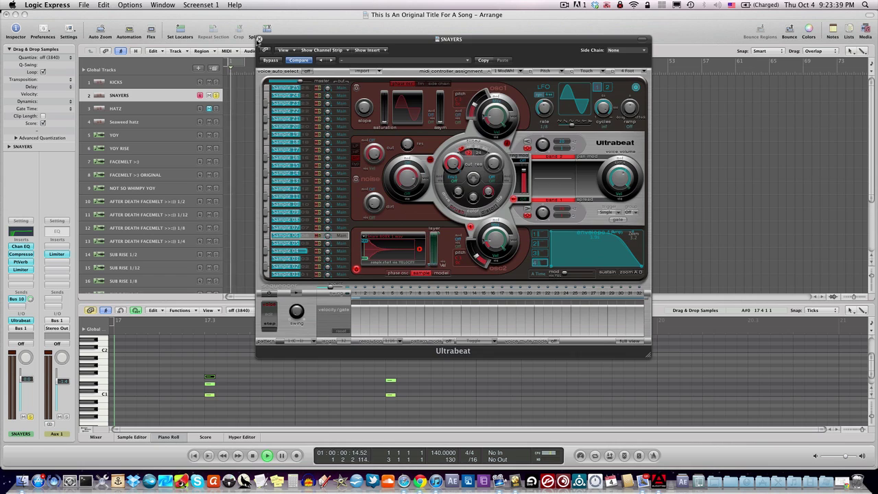
{"action": "left_click", "coordinate": [259, 39]}
{"action": "left_click", "coordinate": [362, 72]}
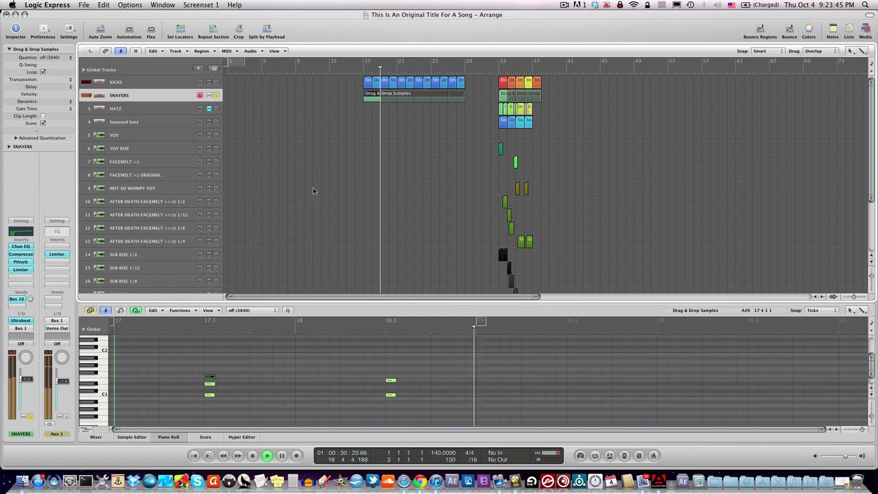
{"action": "key", "text": "space"}
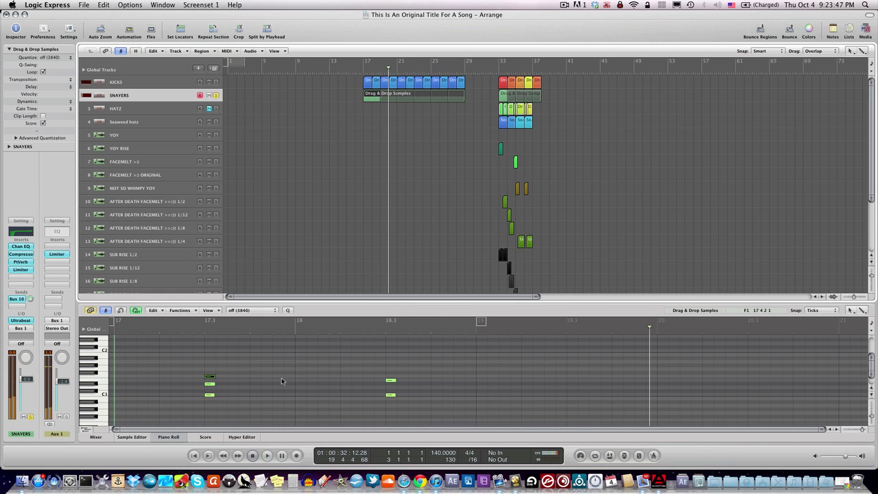
Step: Add an F1 snare note midway through beat 17.4 in the SNAYERS region, plus two F1 notes within beat 18.4
{"action": "left_click", "coordinate": [258, 377]}
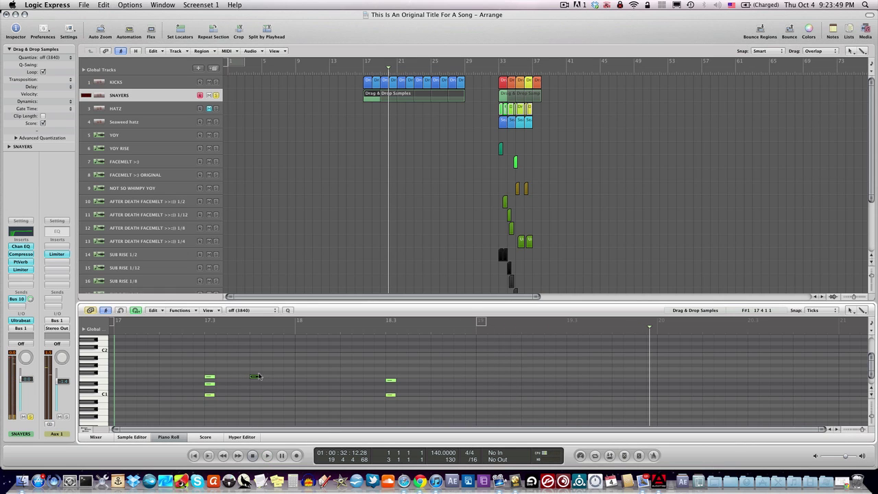
{"action": "left_click_drag", "start_coordinate": [254, 379], "coordinate": [277, 380]}
{"action": "double_click", "coordinate": [364, 71]}
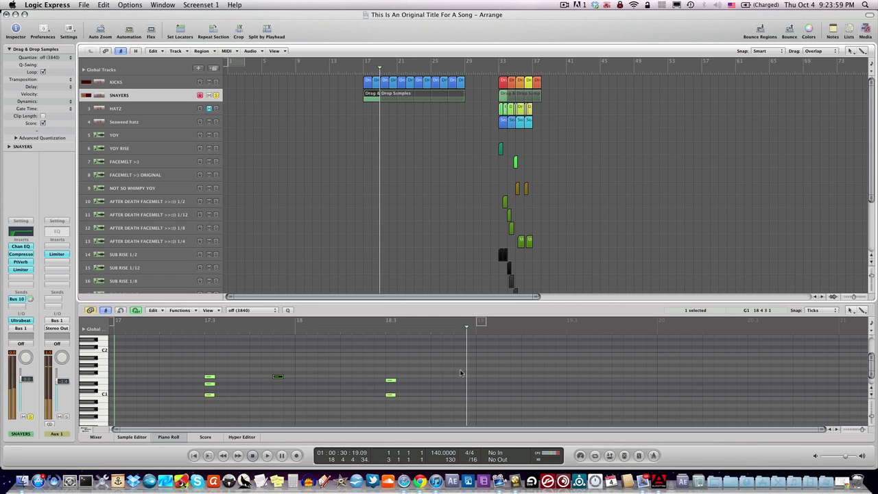
{"action": "left_click", "coordinate": [436, 373]}
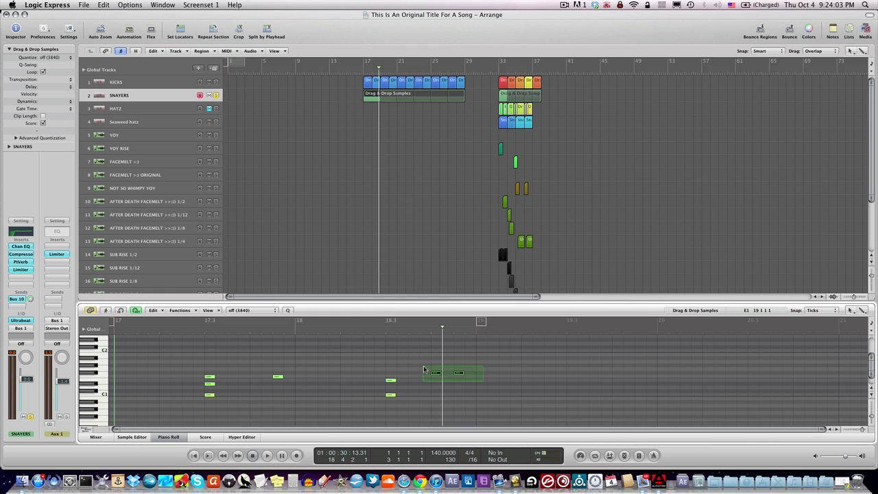
{"action": "left_click_drag", "start_coordinate": [437, 378], "coordinate": [437, 382]}
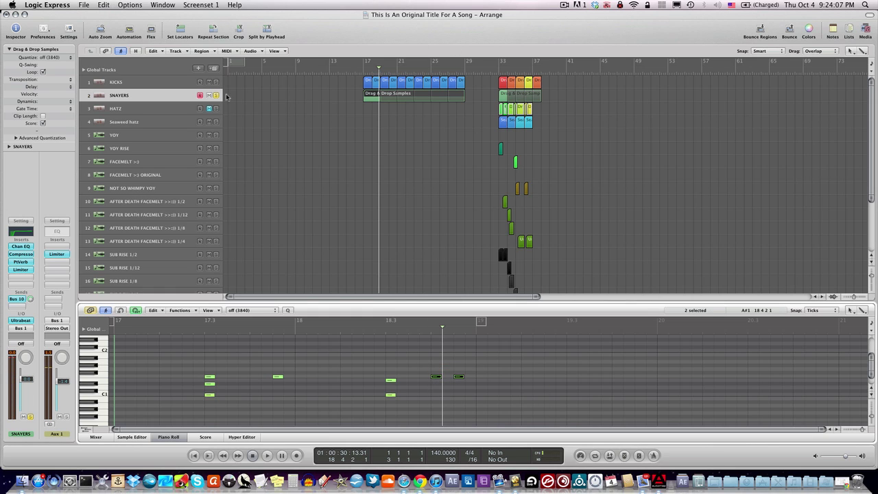
Step: Unsolo the SNAYERS track, listen to the full arrangement from bar 17, and close the note editor
{"action": "left_click", "coordinate": [217, 96]}
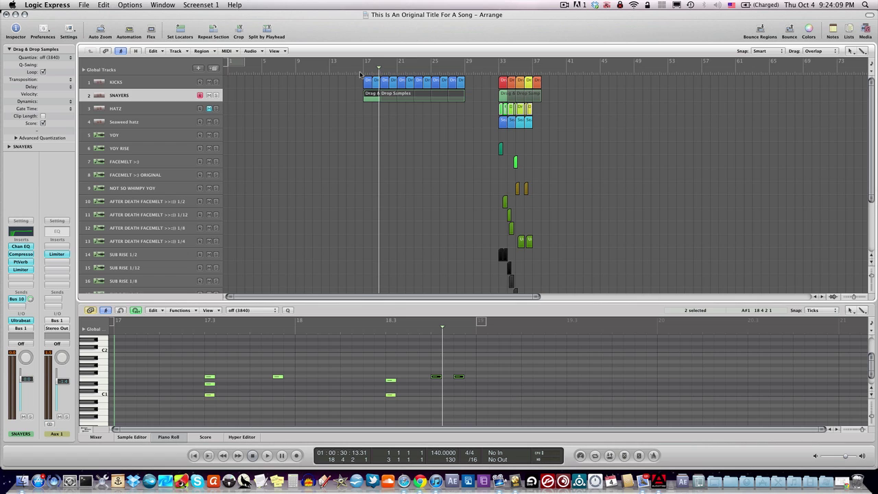
{"action": "double_click", "coordinate": [361, 68]}
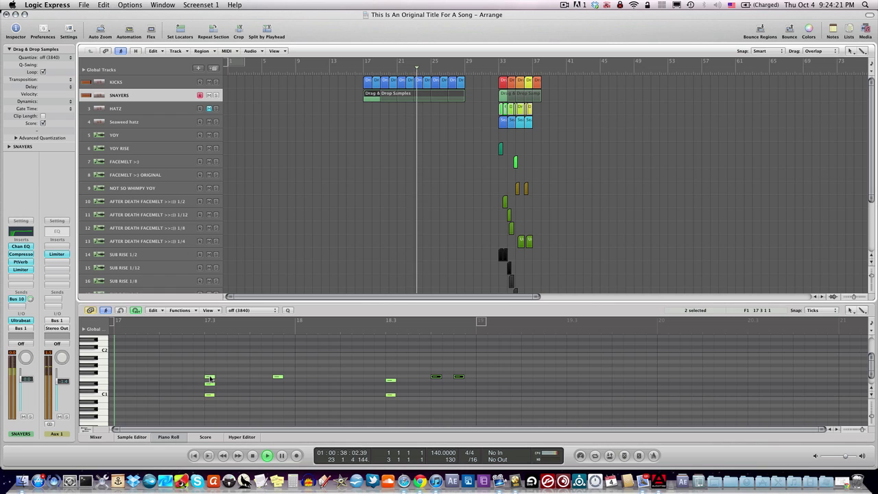
{"action": "key", "text": "space"}
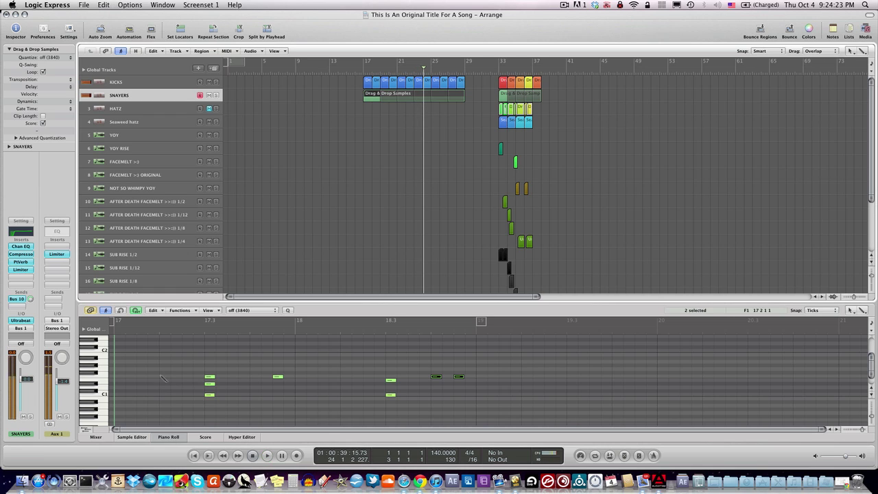
{"action": "double_click", "coordinate": [361, 72]}
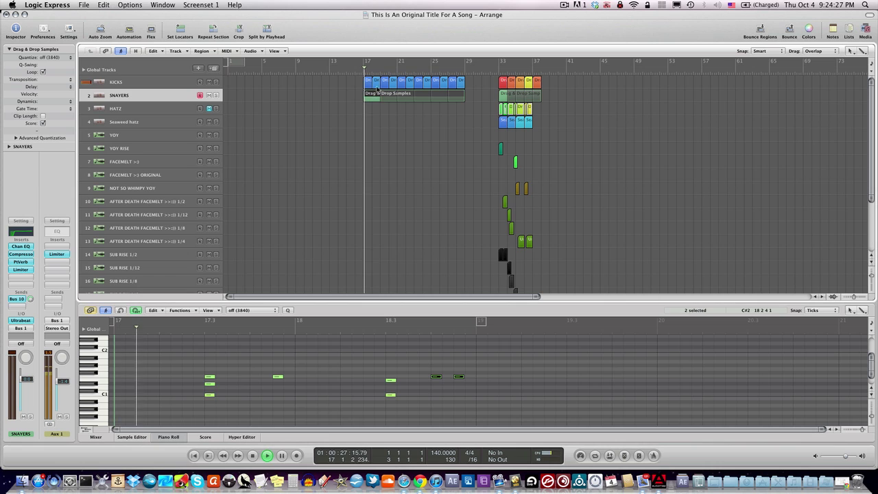
{"action": "left_click", "coordinate": [170, 437]}
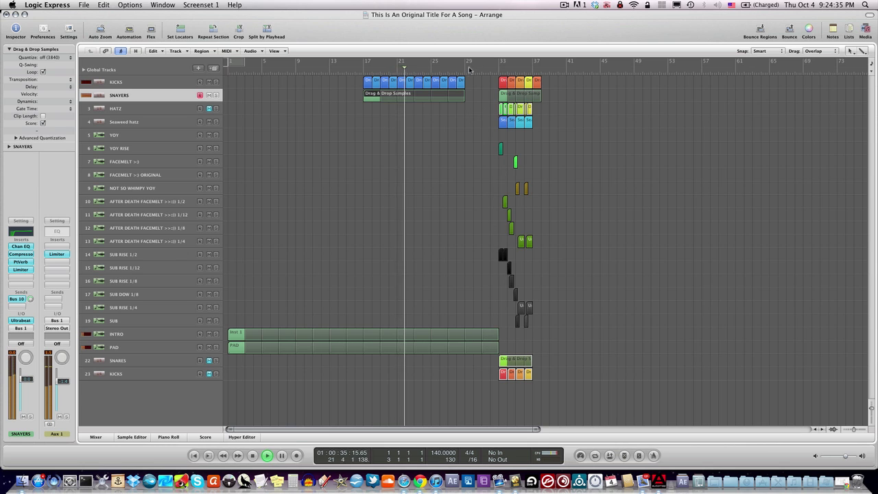
Step: Lower the INTRO track's High Cut Frequency automation to 3450 Hz at bar 17, with a dip near bar 21 and a peak near bar 25
{"action": "left_click", "coordinate": [152, 337]}
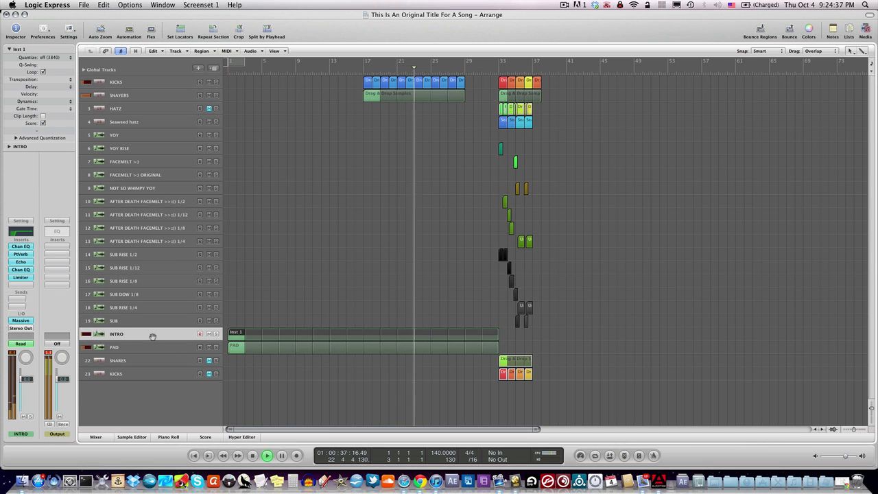
{"action": "key", "text": "a"}
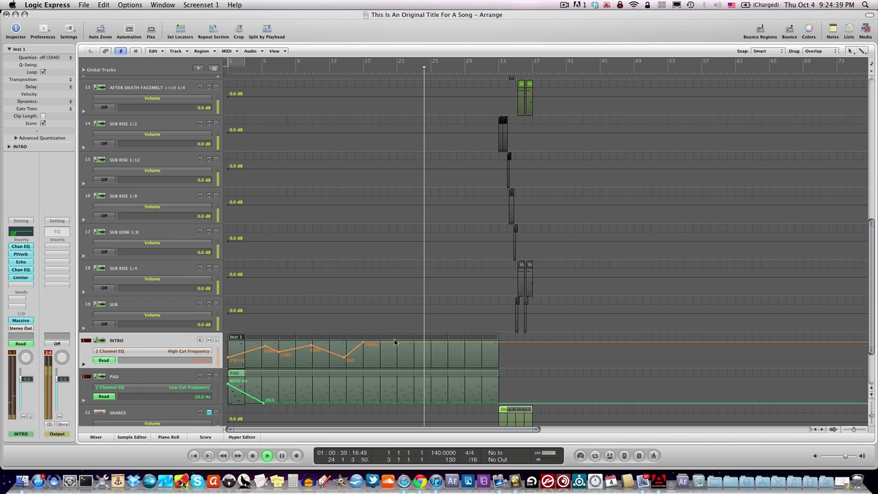
{"action": "left_click_drag", "start_coordinate": [396, 343], "coordinate": [364, 348]}
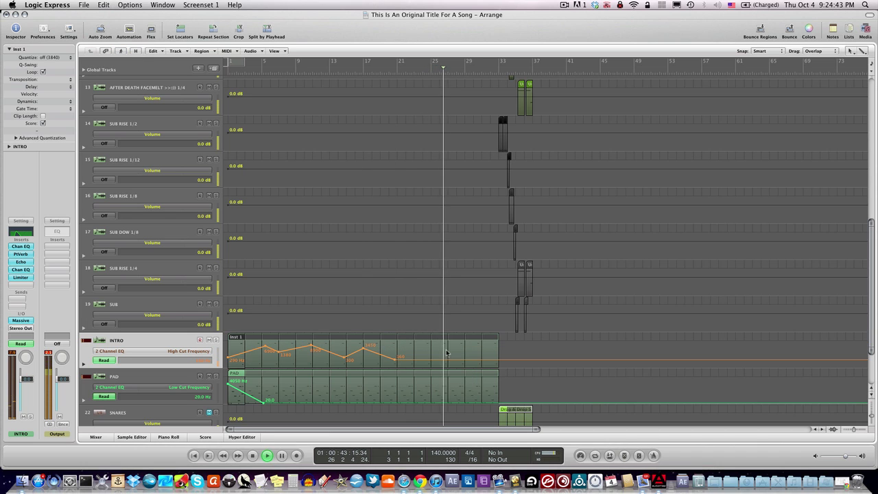
{"action": "mouse_move", "coordinate": [440, 358]}
{"action": "left_mouse_down"}
{"action": "mouse_move", "coordinate": [449, 349]}
{"action": "mouse_move", "coordinate": [438, 349]}
{"action": "left_mouse_up"}
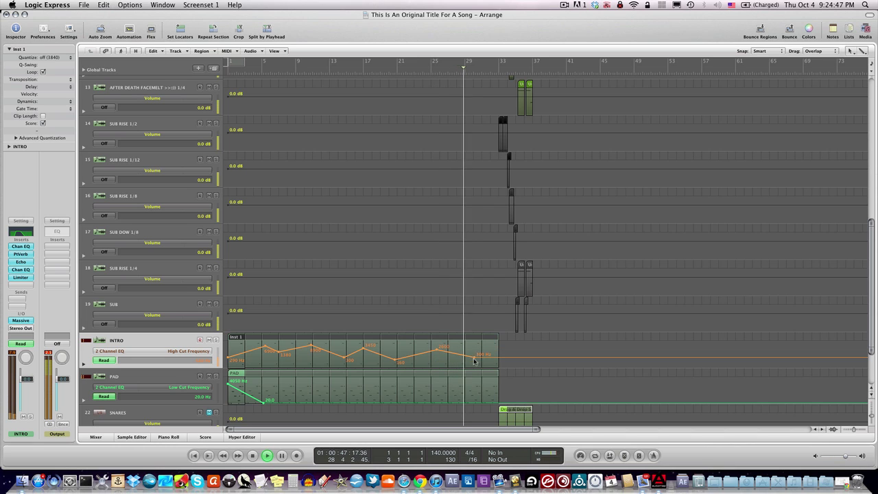
Step: Add a High Cut Frequency dip near bar 30 and a steep rise into bar 33, and raise the point near bar 21
{"action": "left_click", "coordinate": [474, 362]}
{"action": "left_click", "coordinate": [498, 347]}
{"action": "left_click_drag", "start_coordinate": [499, 347], "coordinate": [498, 349]}
{"action": "left_click", "coordinate": [395, 358]}
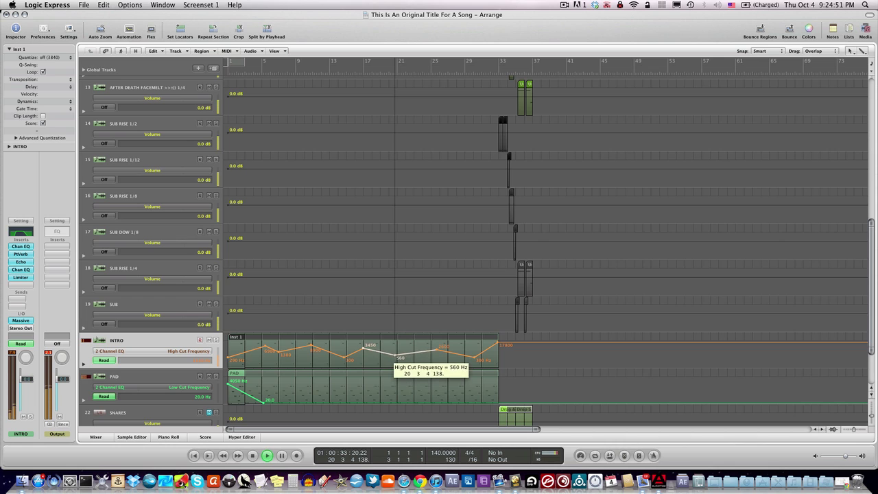
{"action": "left_click", "coordinate": [499, 346]}
{"action": "left_click", "coordinate": [498, 345]}
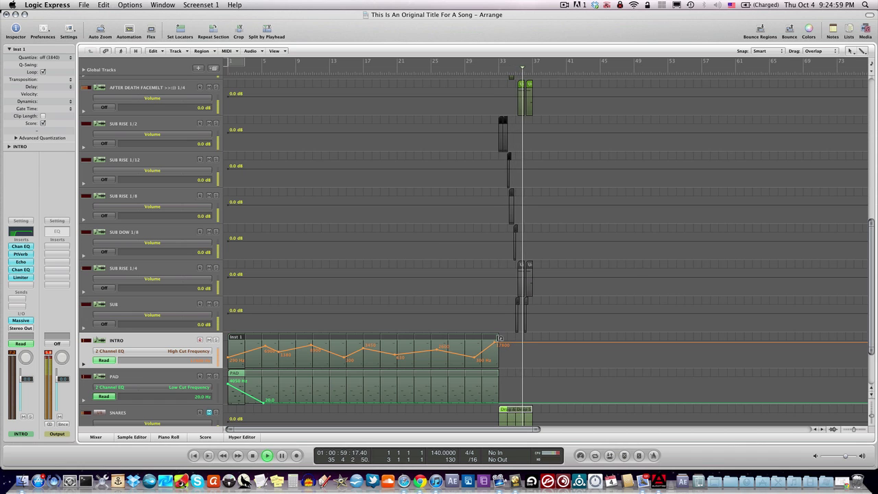
Step: Shorten the INTRO region's loop so it ends at bar 31, and hide the track automation
{"action": "key", "text": "a"}
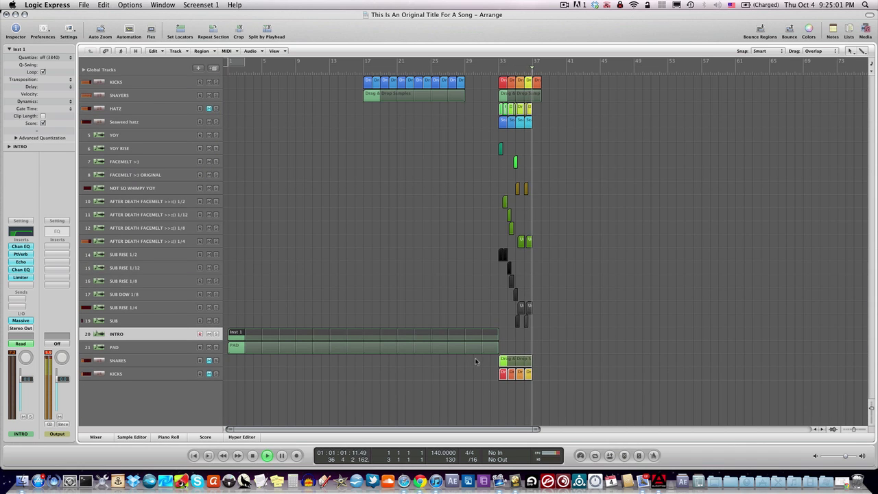
{"action": "key", "text": "a"}
{"action": "left_click_drag", "start_coordinate": [471, 352], "coordinate": [482, 337]}
{"action": "key", "text": "a"}
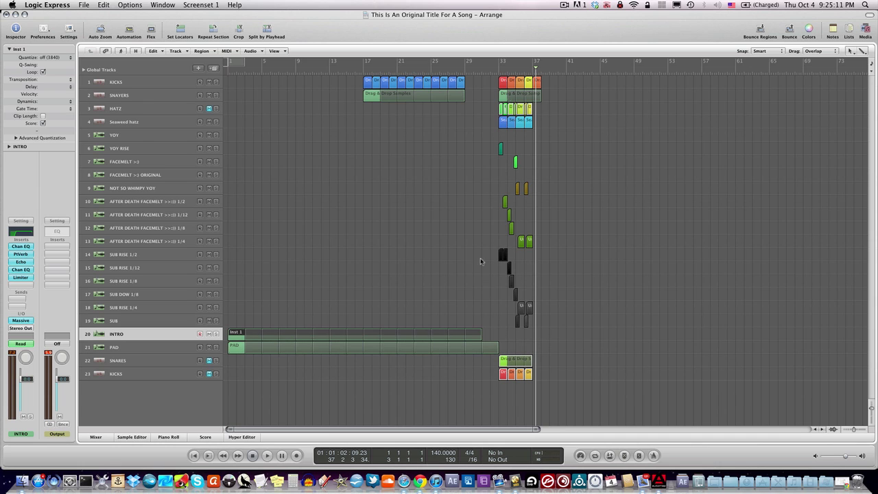
Step: Listen to the transition from about bar 28 into the drop, and return the playhead to just before bar 17
{"action": "left_click", "coordinate": [463, 77]}
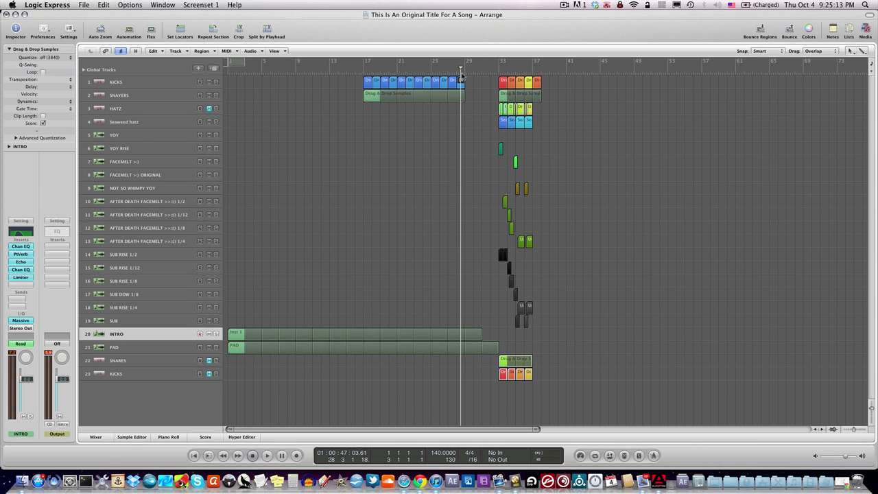
{"action": "key", "text": "space"}
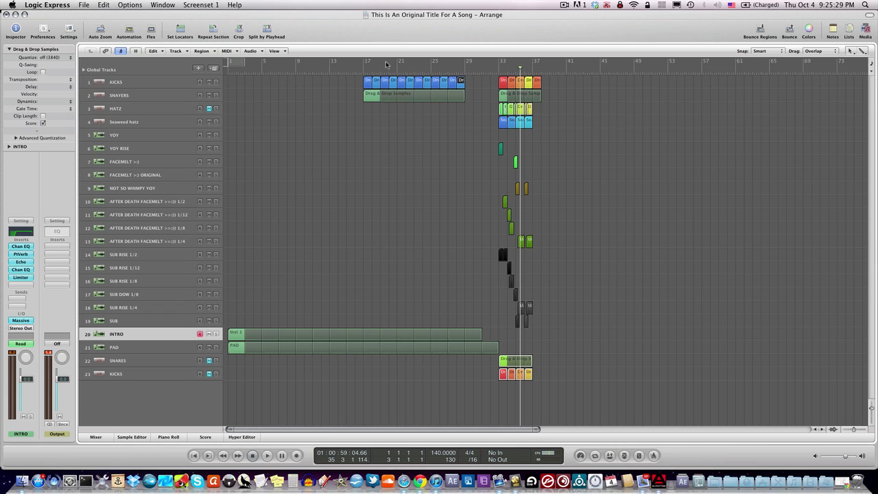
{"action": "left_click", "coordinate": [359, 71]}
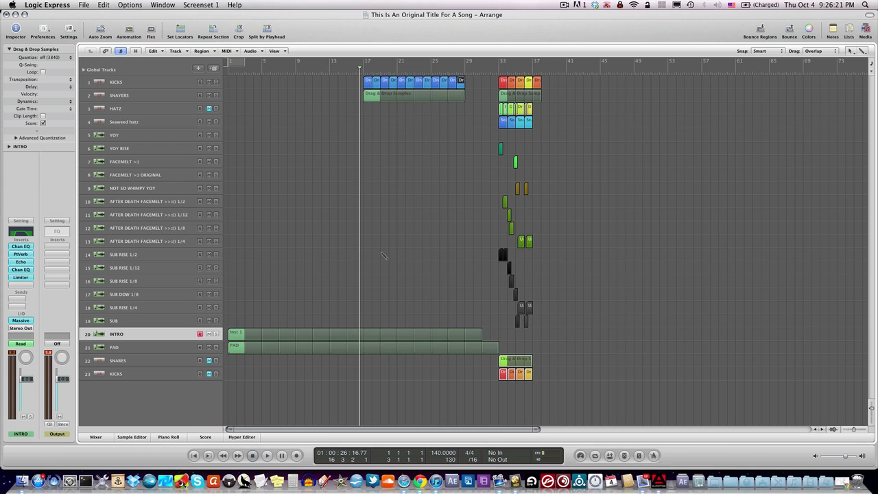
Step: Save the project
{"action": "key", "text": "super+s"}
{"action": "left_click", "coordinate": [564, 5]}
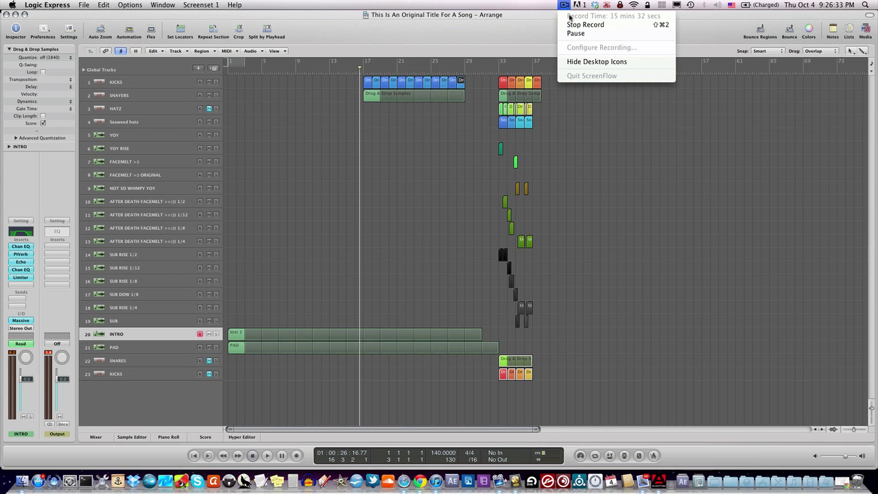